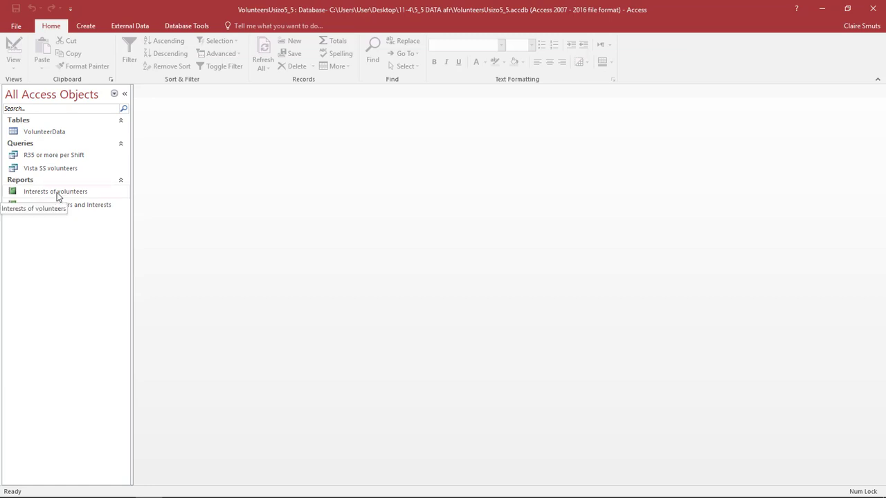
- Open the Interests of volunteers report in Print Preview and fit the page to the window
double_click(57, 192)
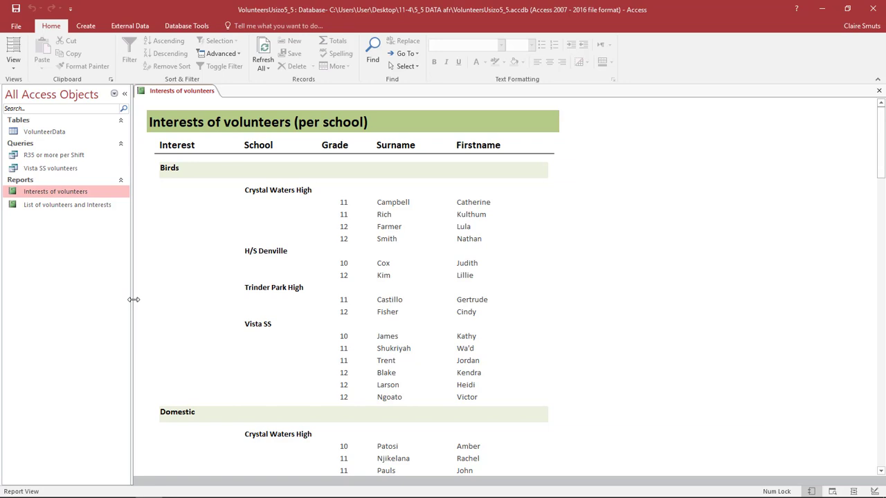
left_click(10, 70)
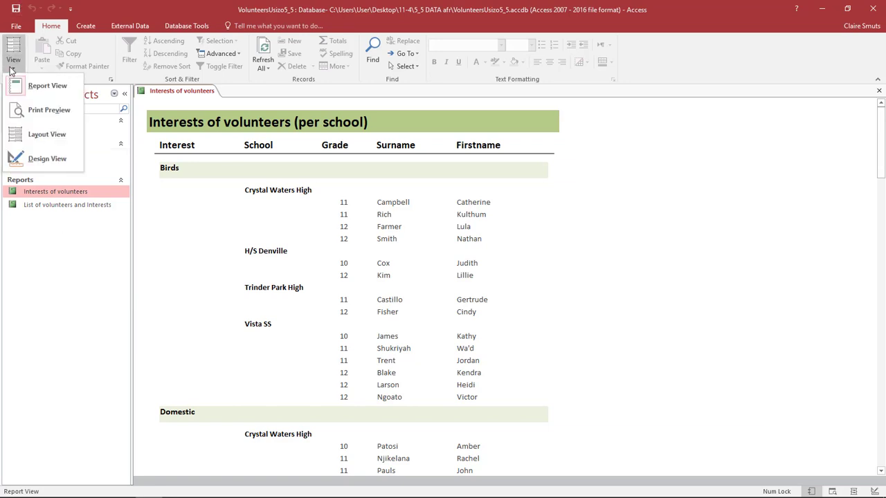
left_click(50, 111)
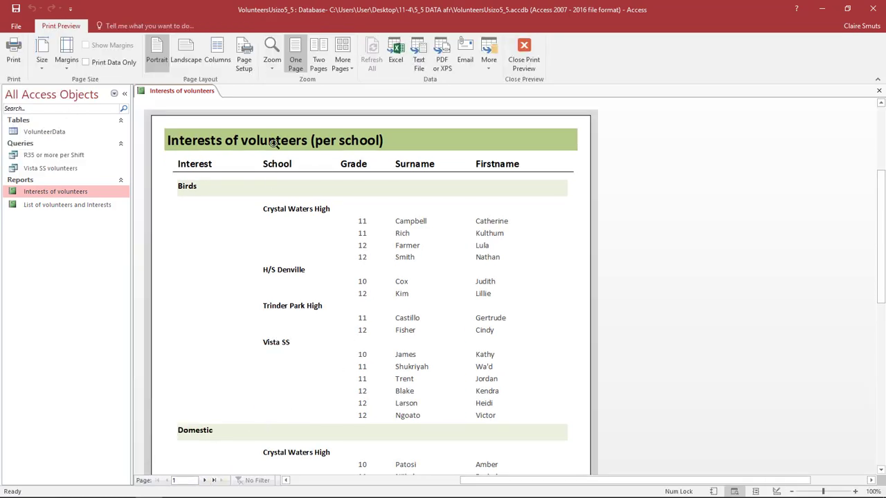
left_click(271, 67)
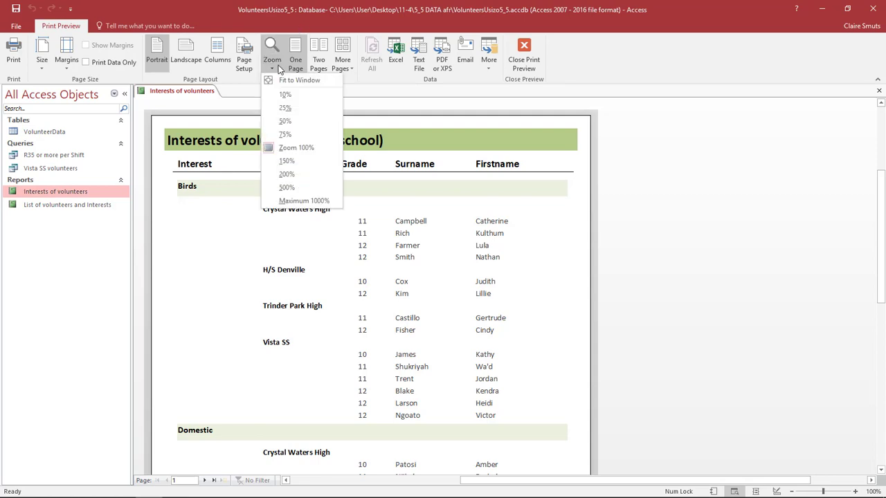
left_click(284, 81)
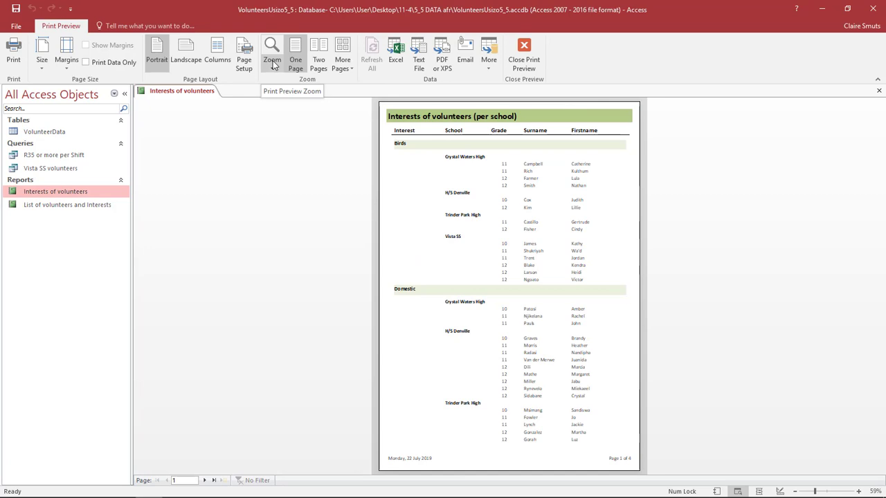
- Zoom in on the volunteer rows of the previewed page and back out to the whole page
left_click(273, 65)
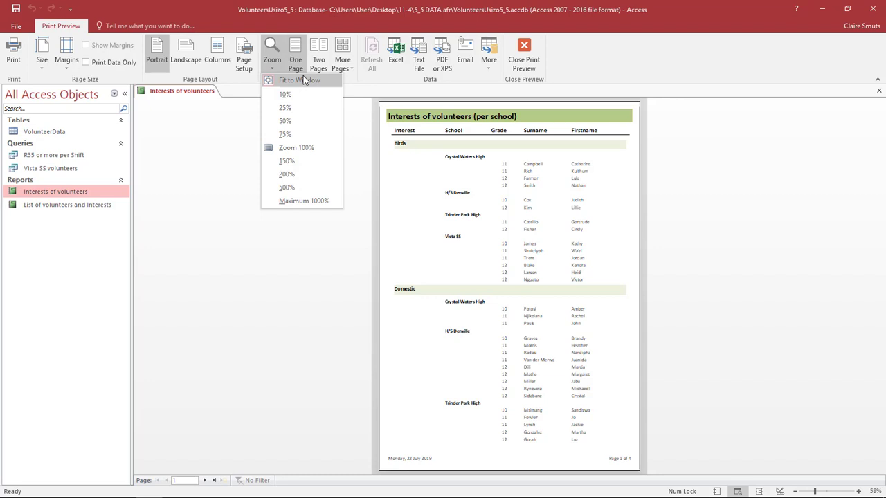
left_click(540, 237)
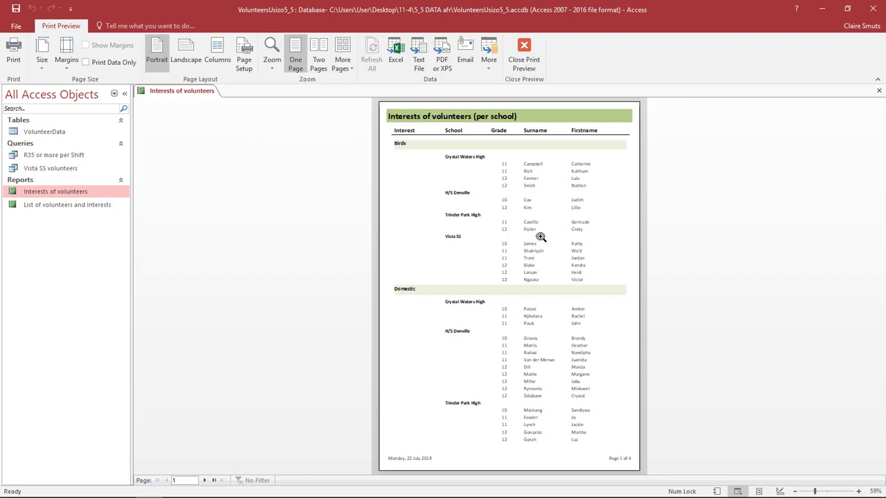
left_click(541, 237)
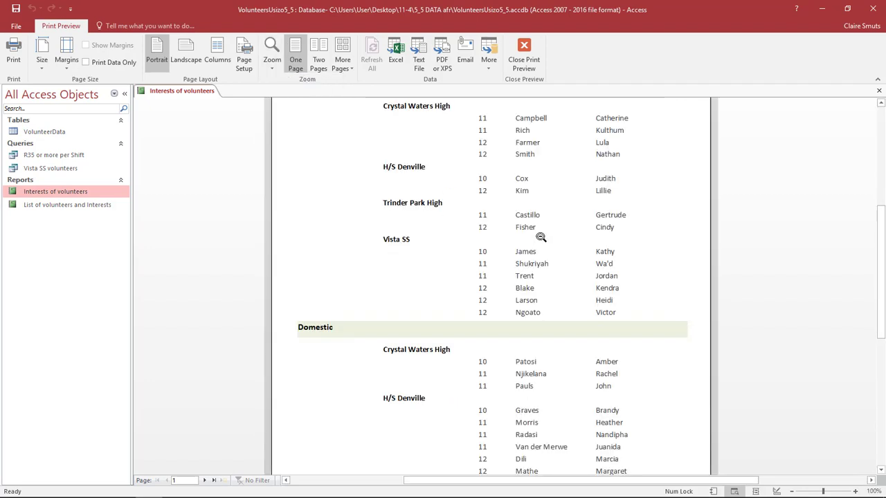
left_click(541, 238)
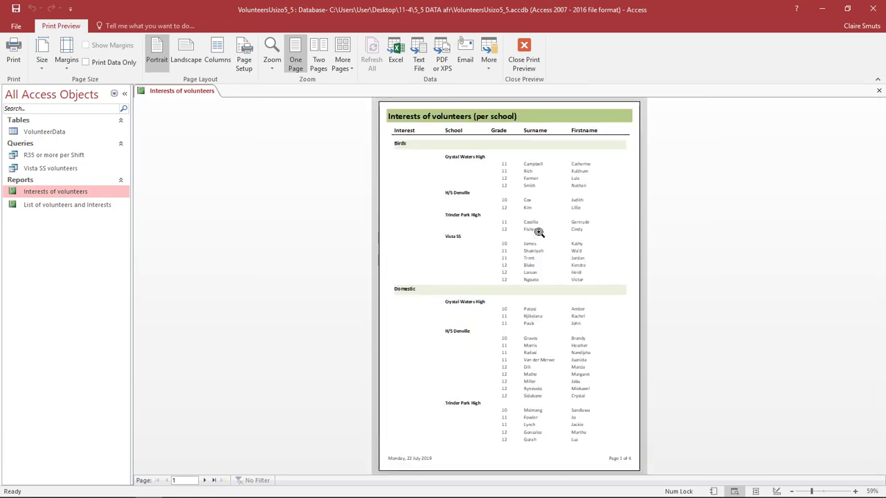
left_click(508, 203)
left_click(506, 206)
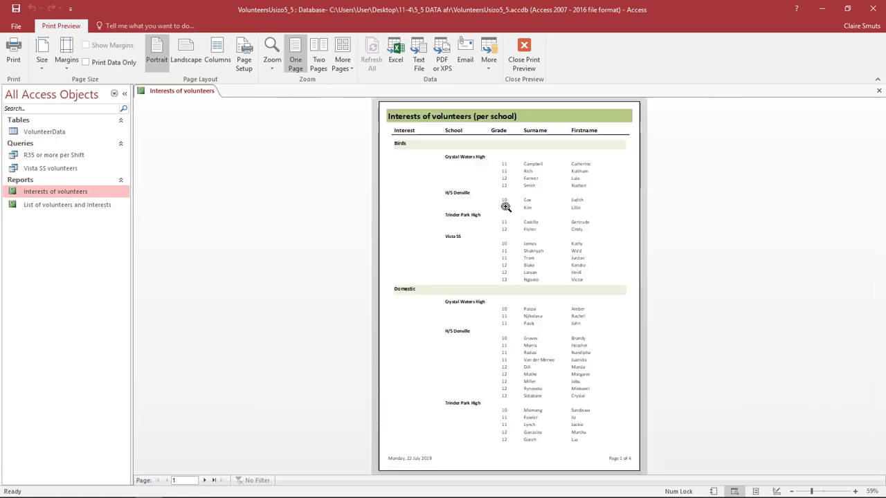
- Page through the Interests of volunteers preview to examine its interest and school grouping, returning to page 1
double_click(205, 481)
left_click(205, 480)
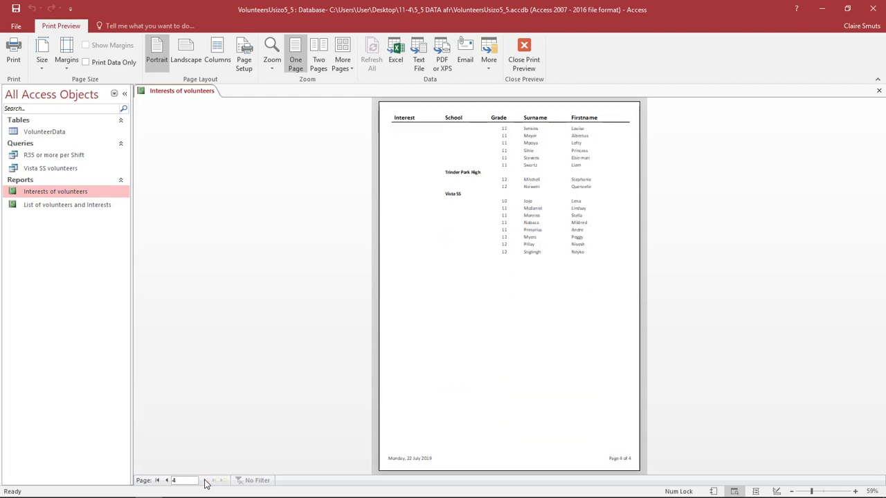
double_click(166, 480)
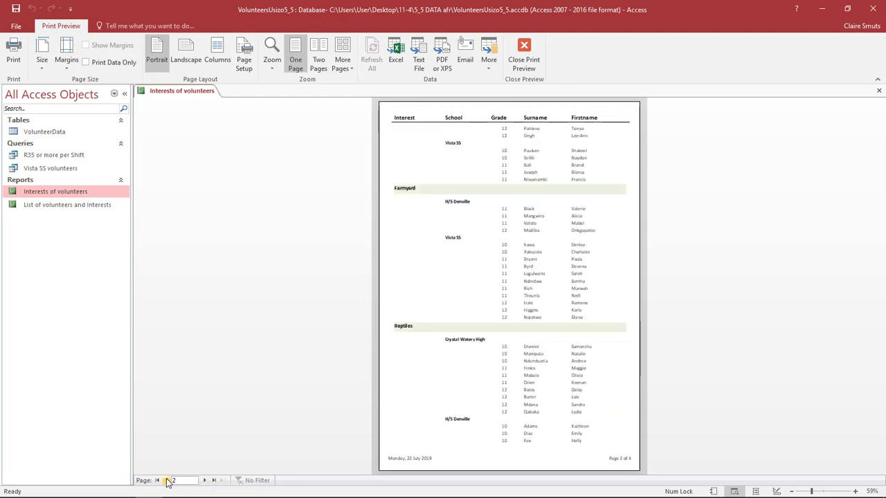
left_click(166, 480)
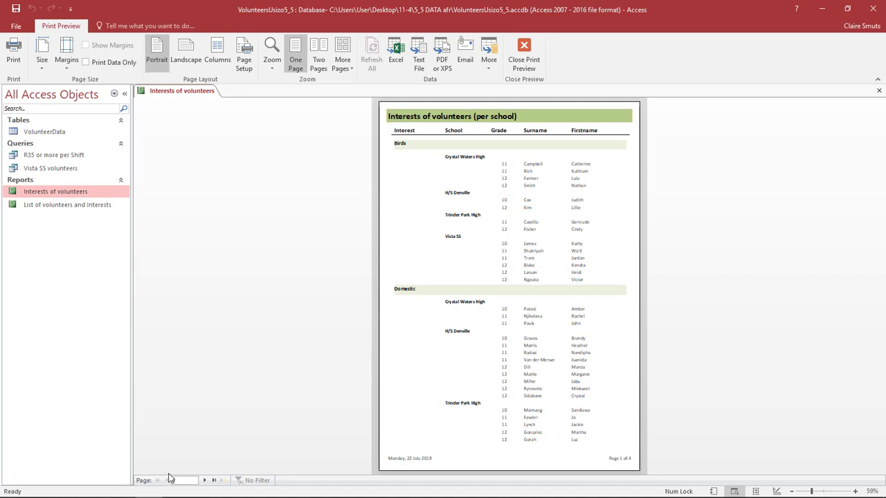
left_click(205, 480)
left_click(206, 480)
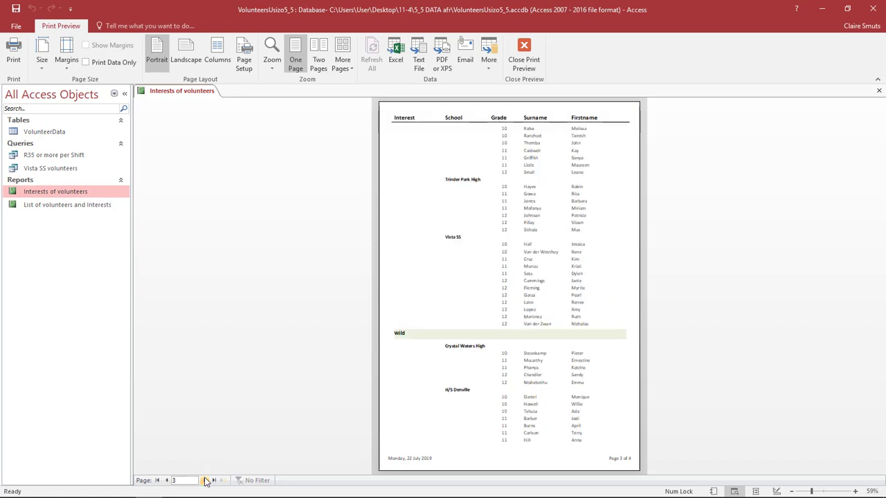
left_click(166, 480)
left_click(166, 480)
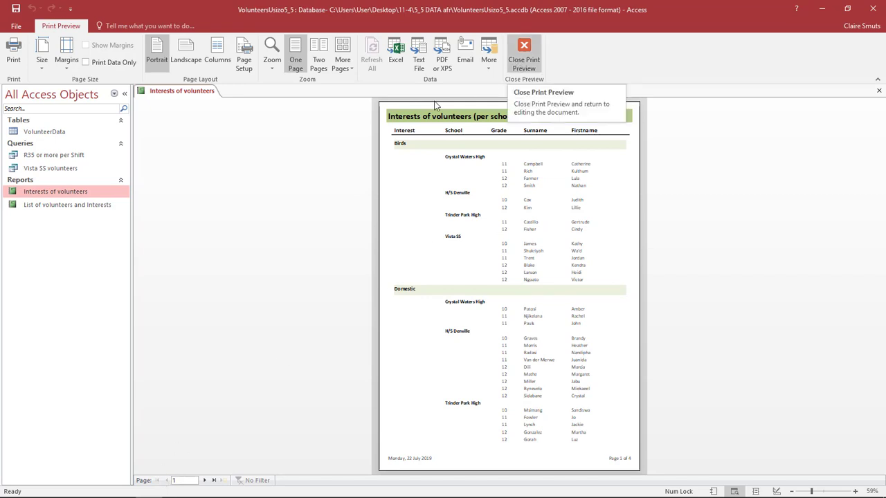
- Open the VolunteerData table to view the source records, and return to the Interests of volunteers report
double_click(68, 132)
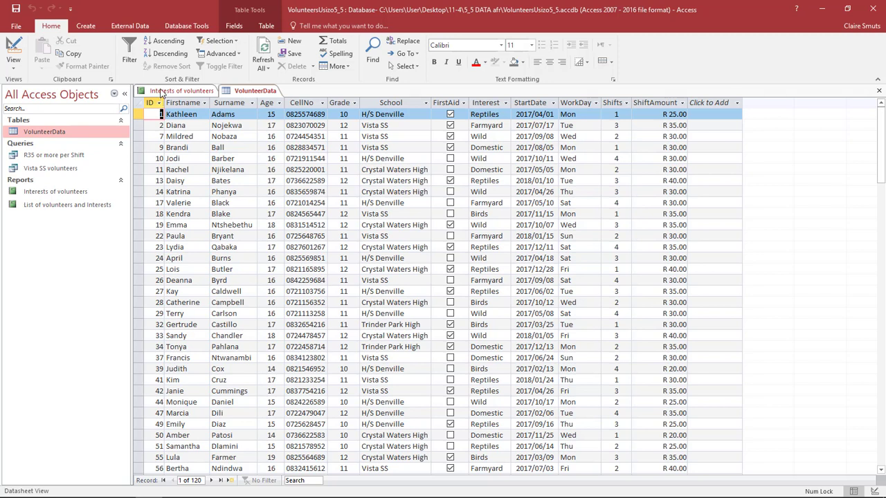
left_click(160, 92)
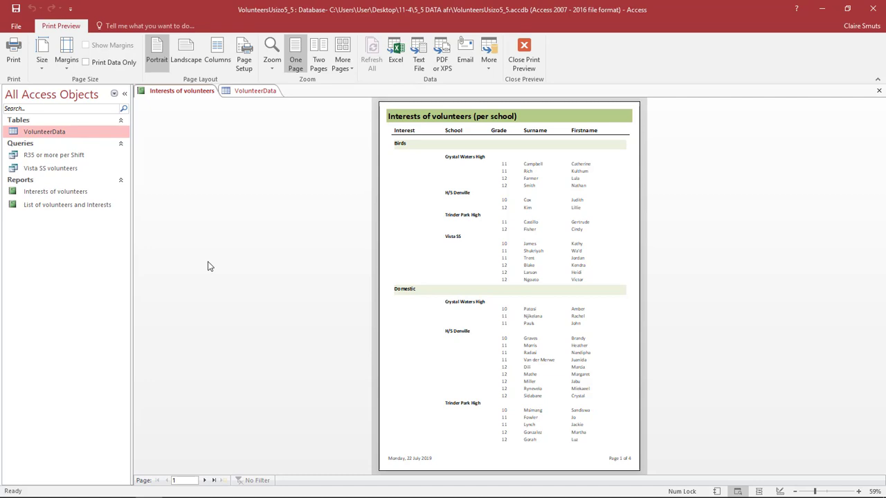
- Open the List of volunteers and Interests report in Print Preview and set its page orientation to Landscape
double_click(74, 206)
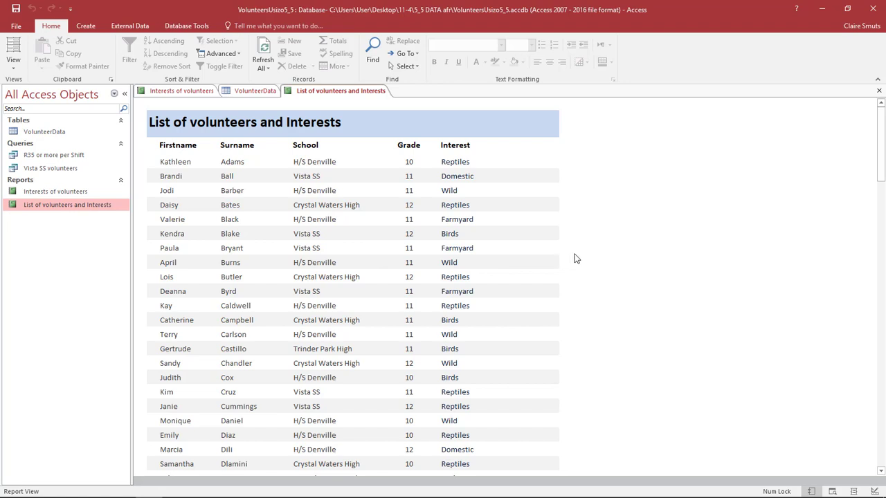
left_click(14, 68)
left_click(35, 110)
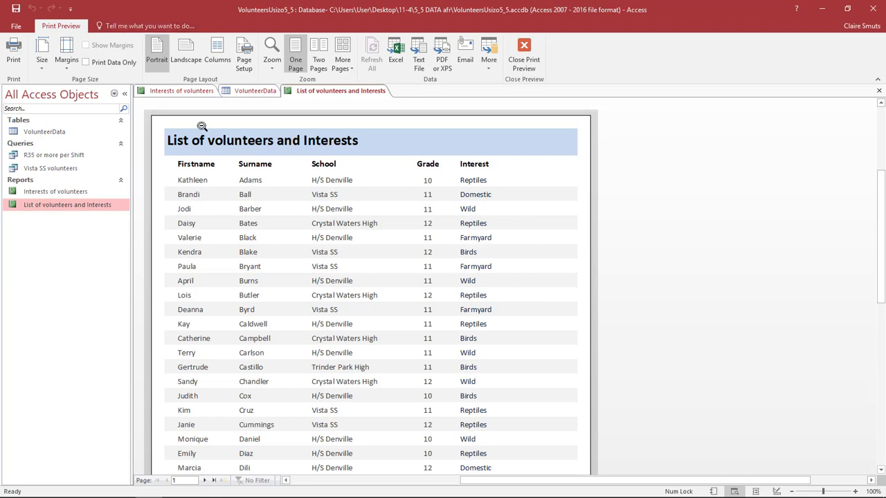
left_click(183, 64)
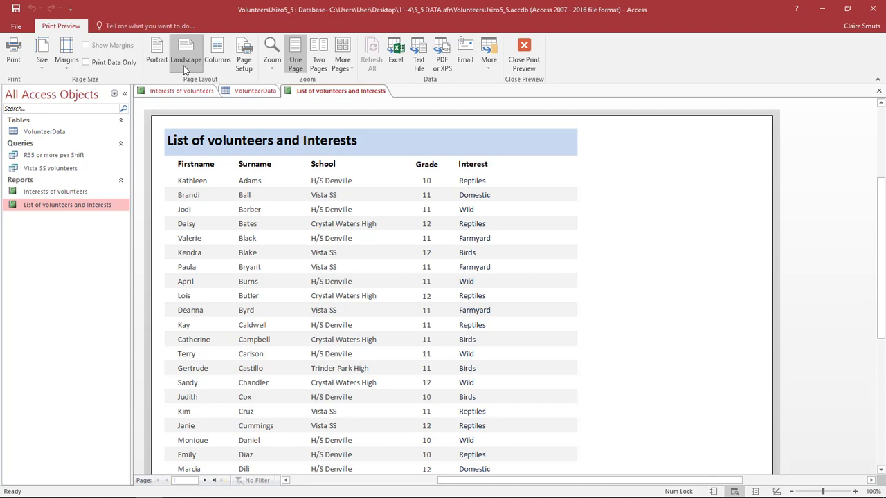
- Page forward and back twice through the landscape preview to examine the headings and records on each page, ending on page 1
left_click(205, 480)
left_click(205, 480)
left_click(205, 480)
left_click(205, 480)
left_click(205, 480)
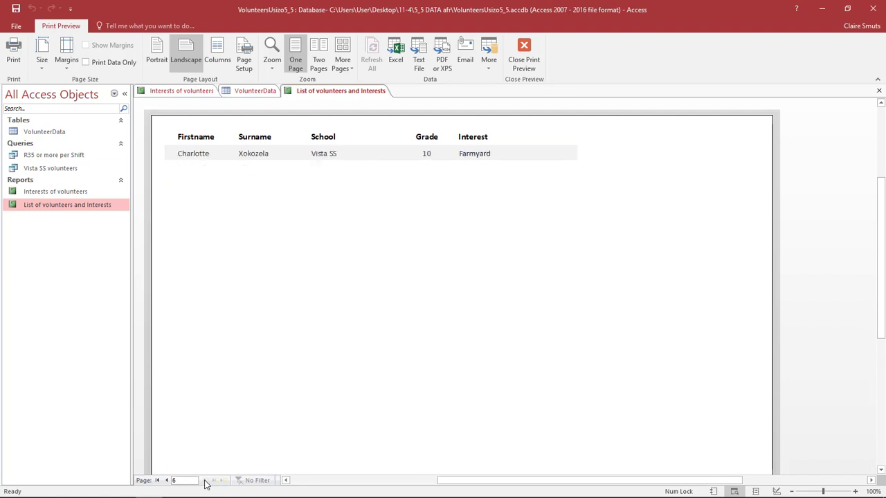
left_click(166, 480)
left_click(166, 480)
left_click(166, 480)
left_click(166, 481)
left_click(166, 480)
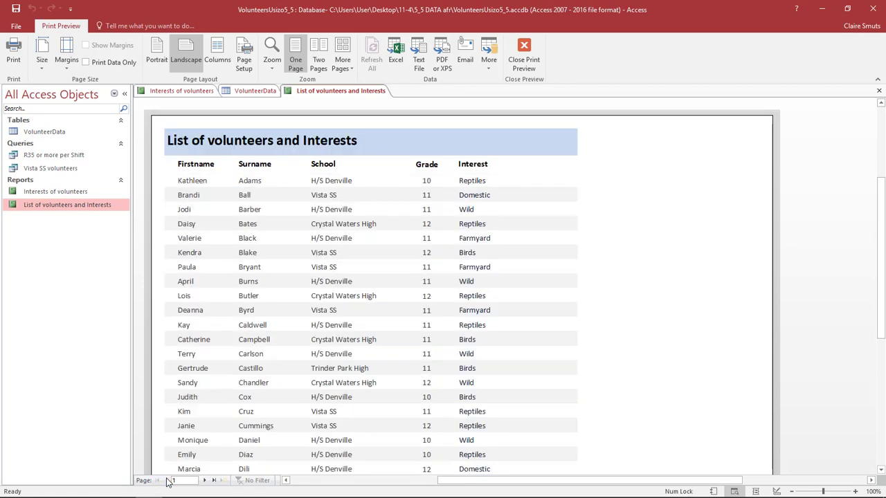
left_click(205, 480)
left_click(204, 480)
left_click(204, 480)
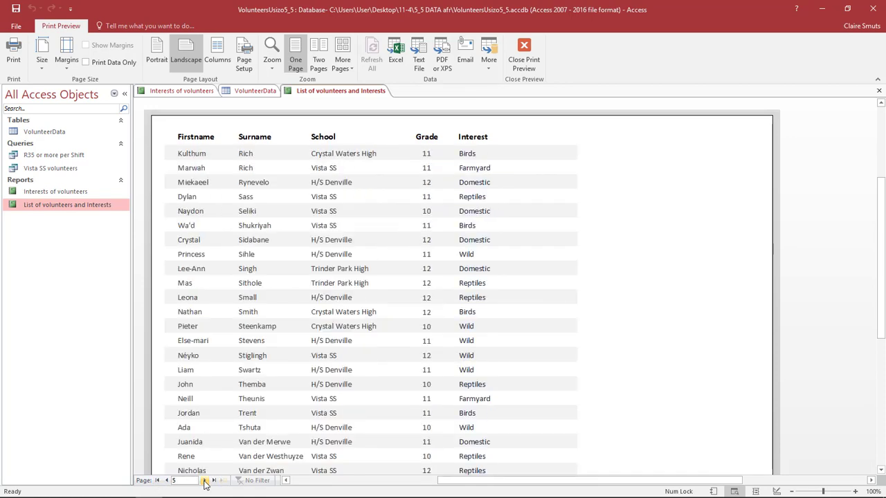
left_click(205, 480)
left_click(205, 480)
left_click(166, 480)
left_click(166, 480)
left_click(166, 480)
left_click(166, 480)
left_click(166, 480)
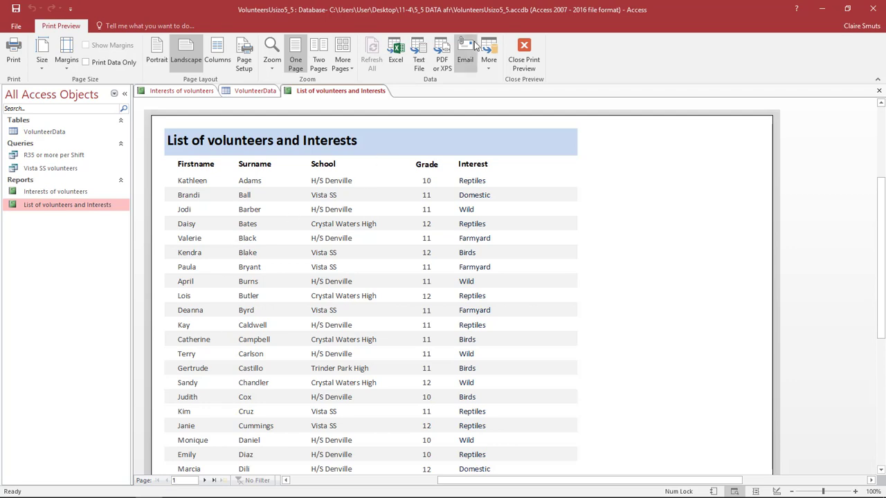
- Close the print preview and switch the List of volunteers and Interests report to Design View
left_click(523, 55)
left_click(14, 65)
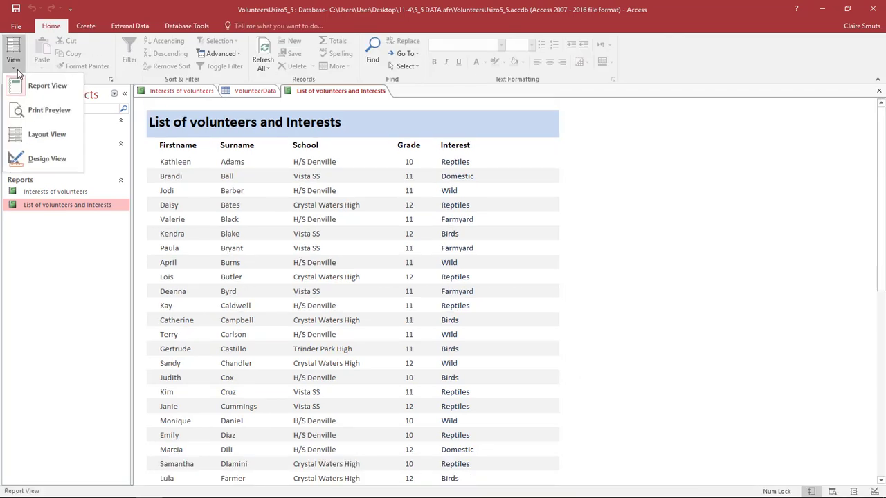
left_click(60, 159)
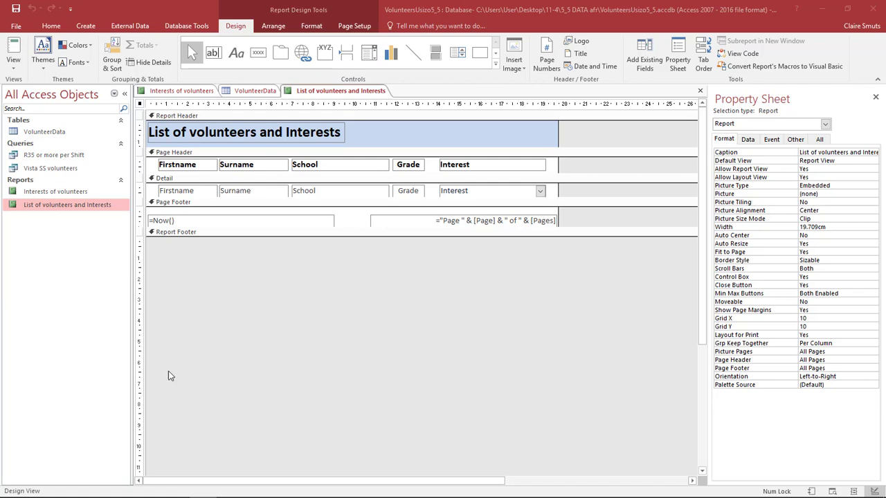
- Examine the report's header, page header, detail, page footer and report footer sections by selecting their section bars
left_click(155, 143)
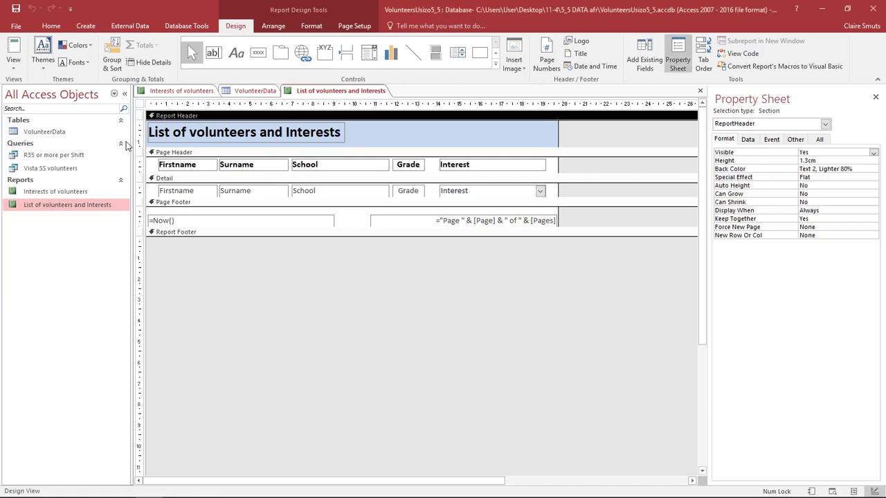
left_click(180, 153)
left_click(180, 178)
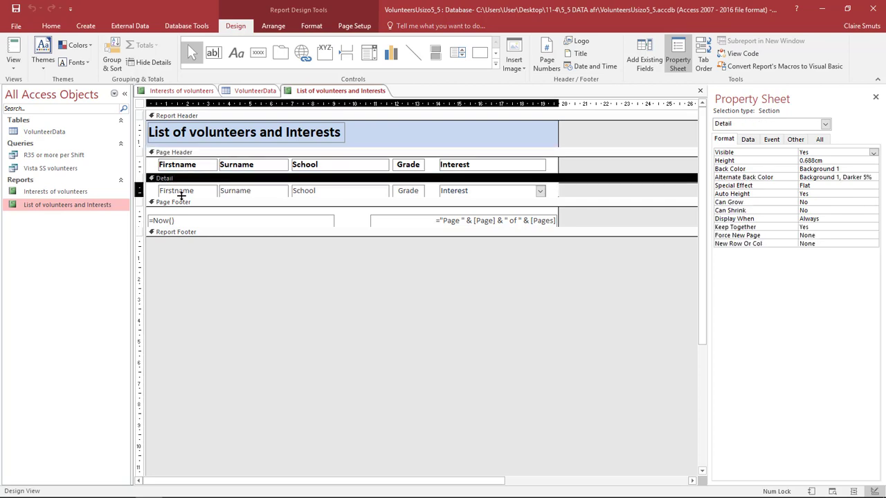
left_click(184, 204)
left_click(181, 235)
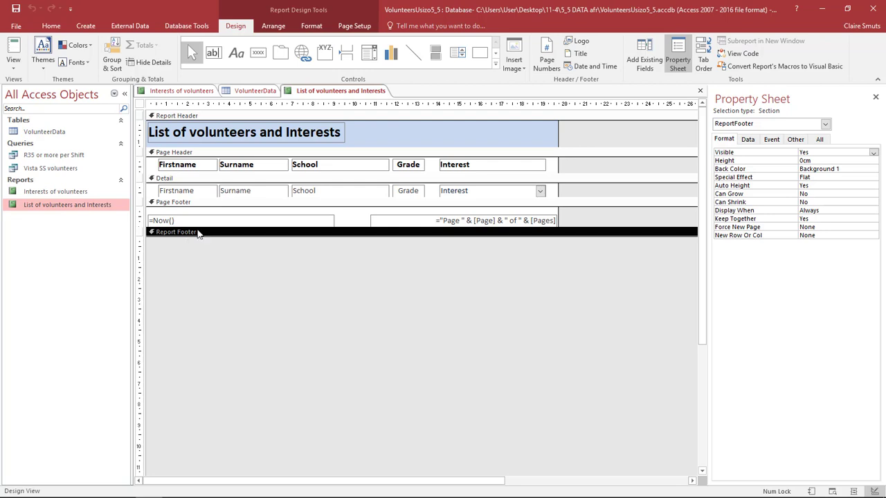
left_click(250, 116)
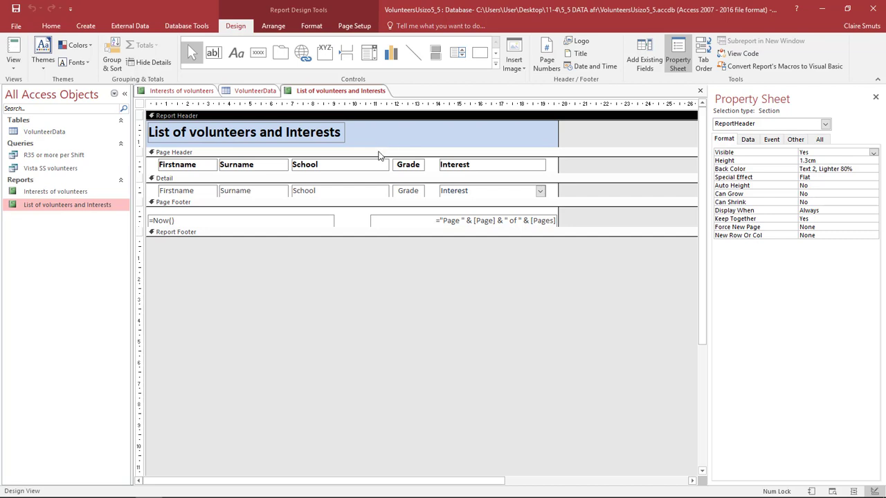
left_click(379, 153)
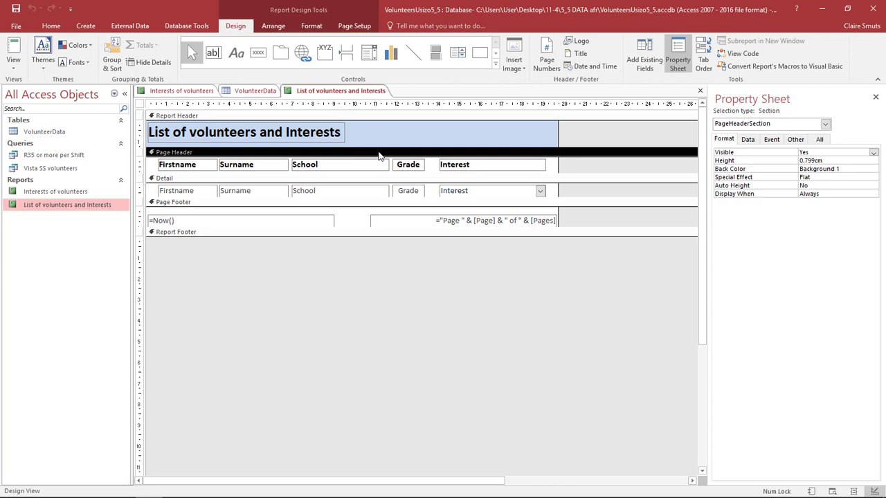
left_click(369, 179)
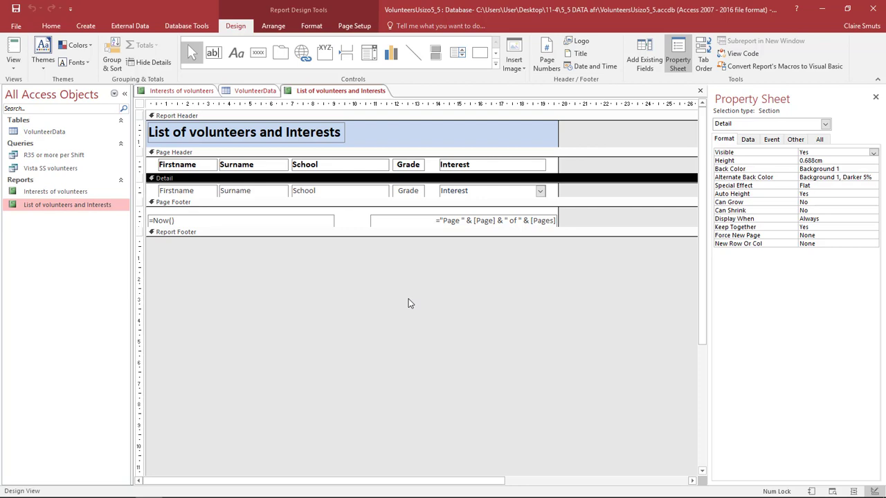
- Inspect the date and page number text boxes in the page footer, and return the report to Print Preview
left_click(227, 222)
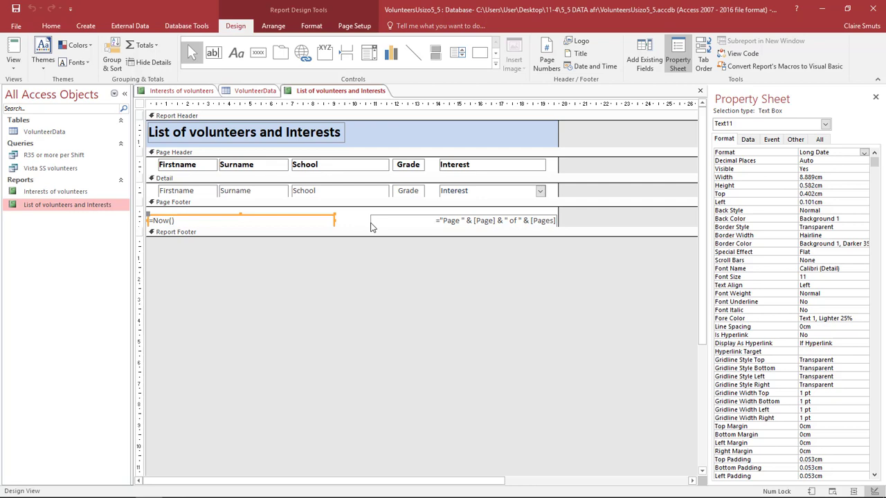
left_click(371, 221)
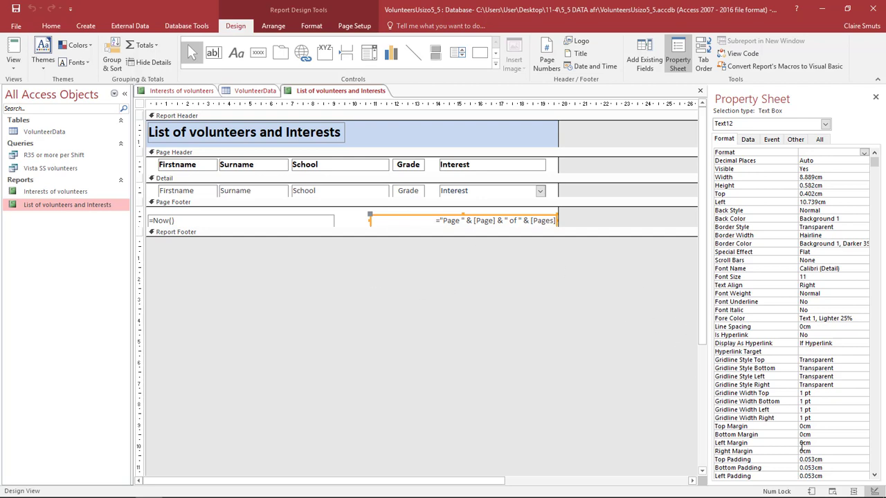
left_click(832, 492)
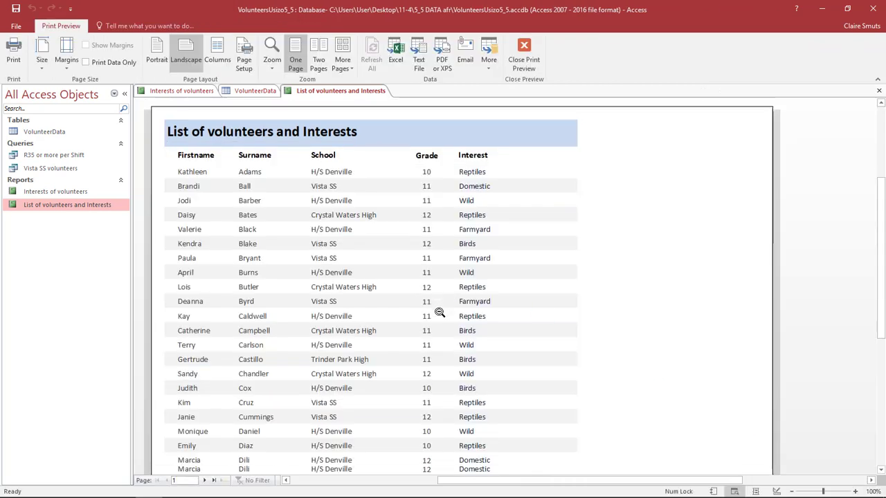
- Page through the preview to page 6 and back to page 1, examining the date and page number in each page footer
scroll(440, 300, "down", 3)
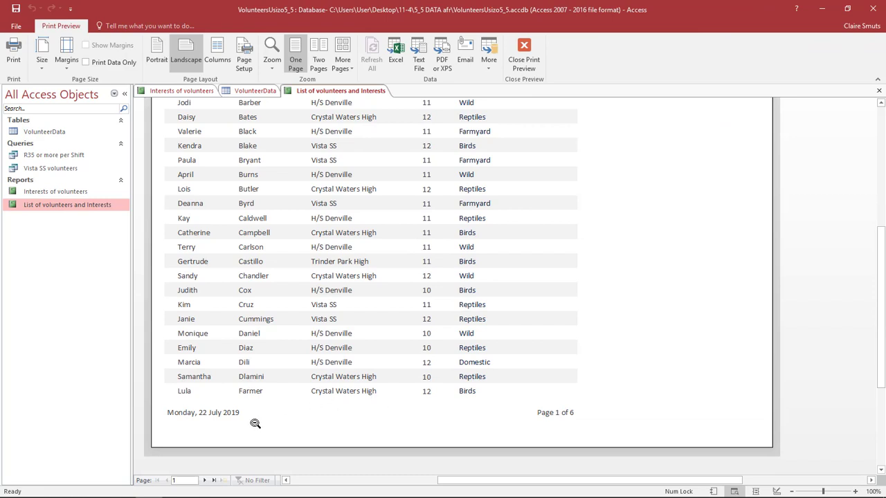
left_click(206, 480)
left_click(206, 480)
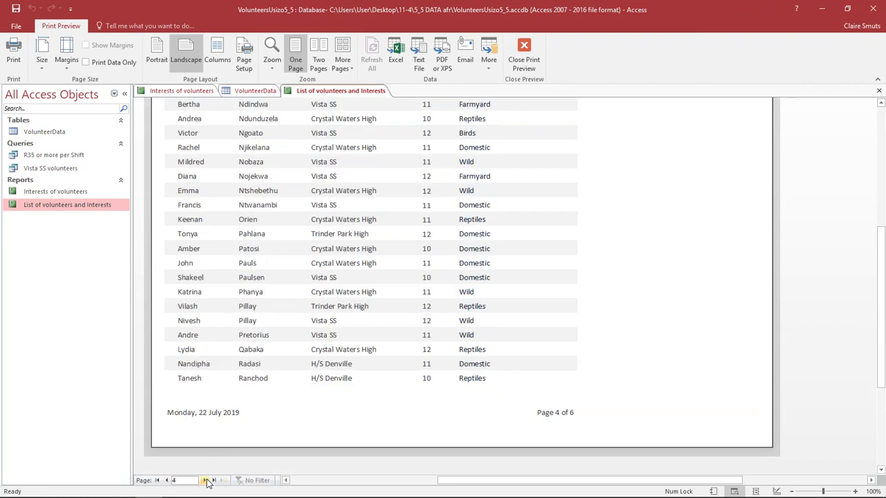
left_click(206, 480)
left_click(206, 480)
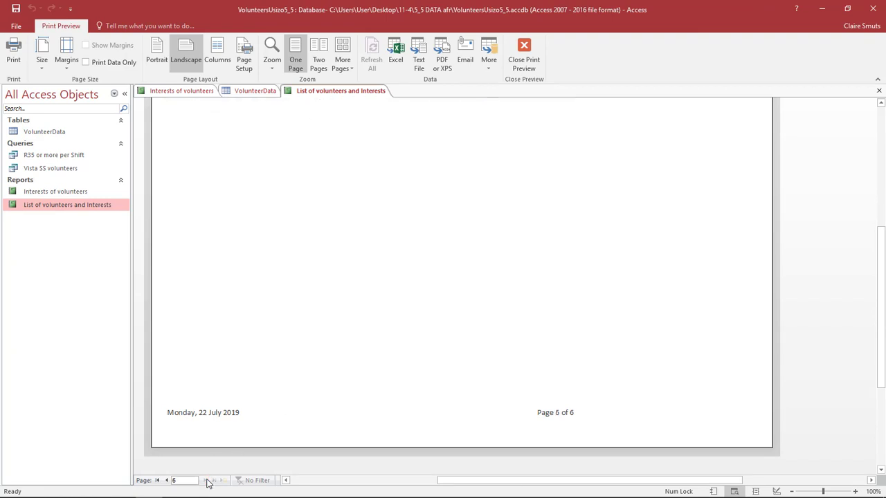
left_click(166, 481)
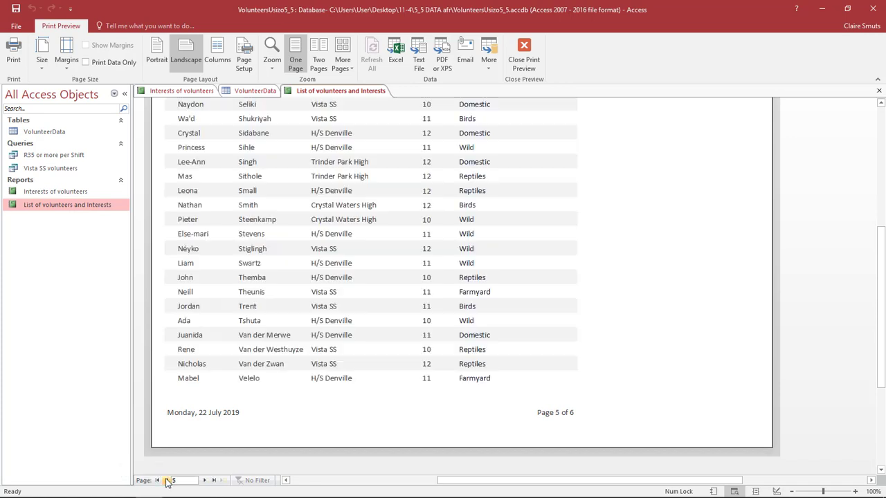
left_click(166, 480)
left_click(166, 480)
left_click(166, 480)
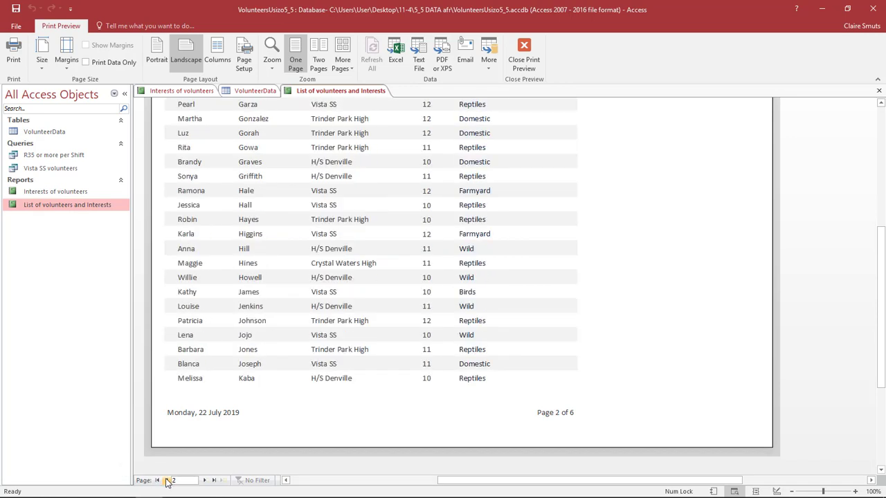
left_click(167, 481)
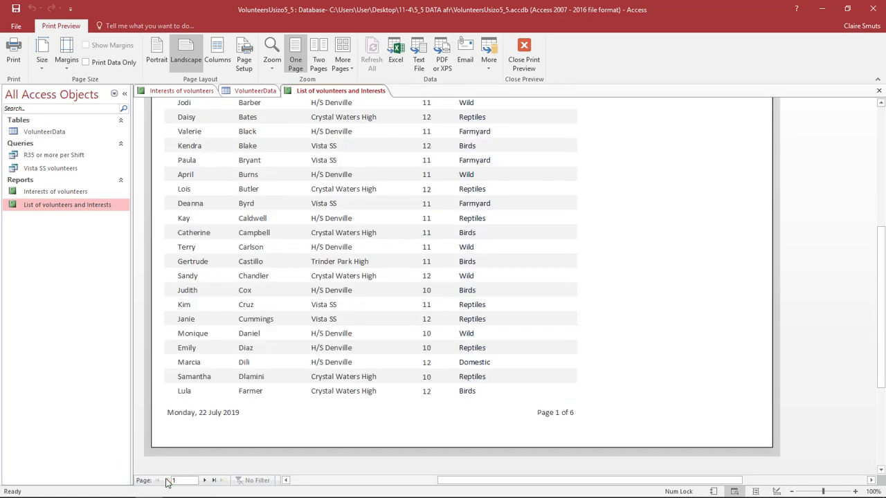
- Check the column headings at the top of page 3, and close the preview to return to Design View
left_click(204, 480)
left_click(204, 480)
scroll(537, 346, "up", 5)
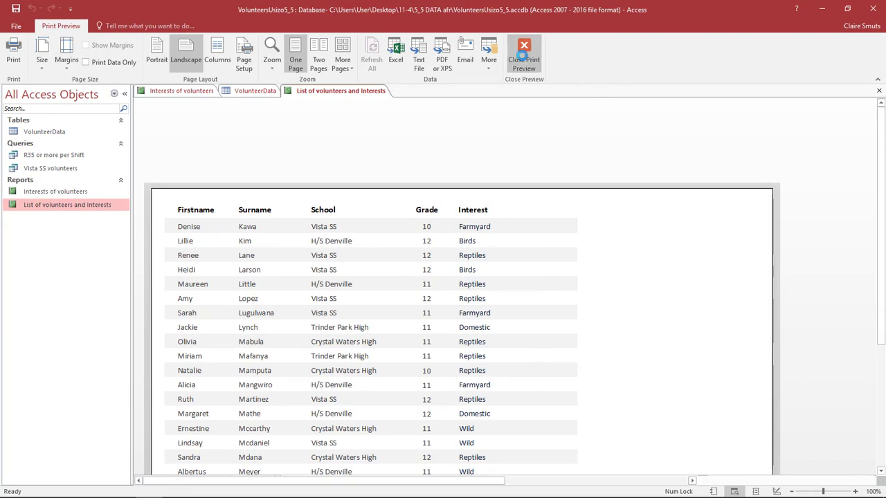
left_click(524, 56)
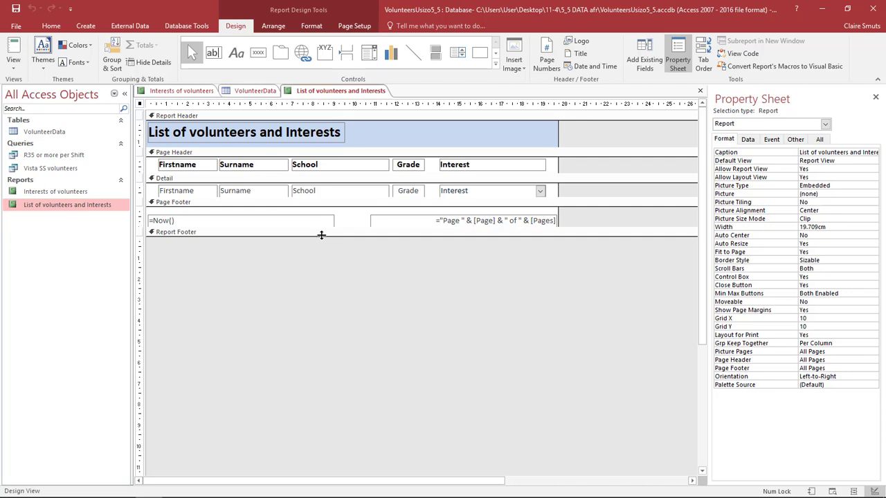
- Expand the report footer section to about 1.2 cm high and fill its background with green (#9DBB61)
left_click(321, 234)
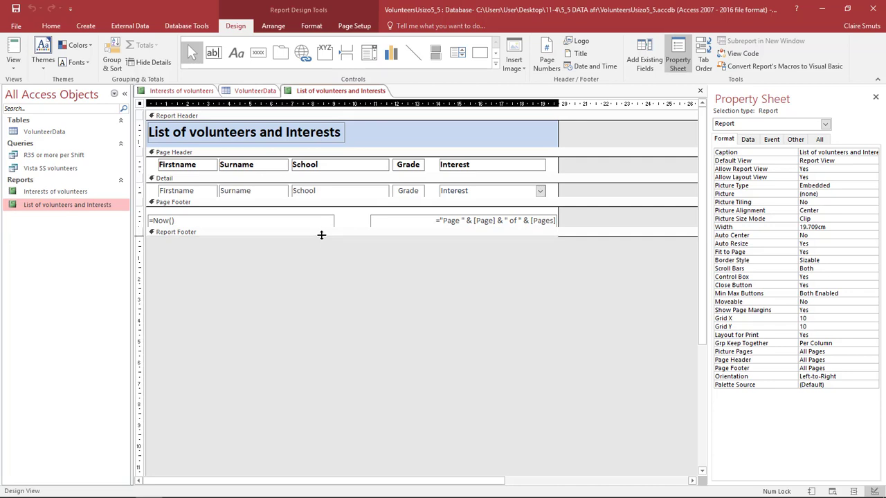
left_click_drag(321, 235, 328, 261)
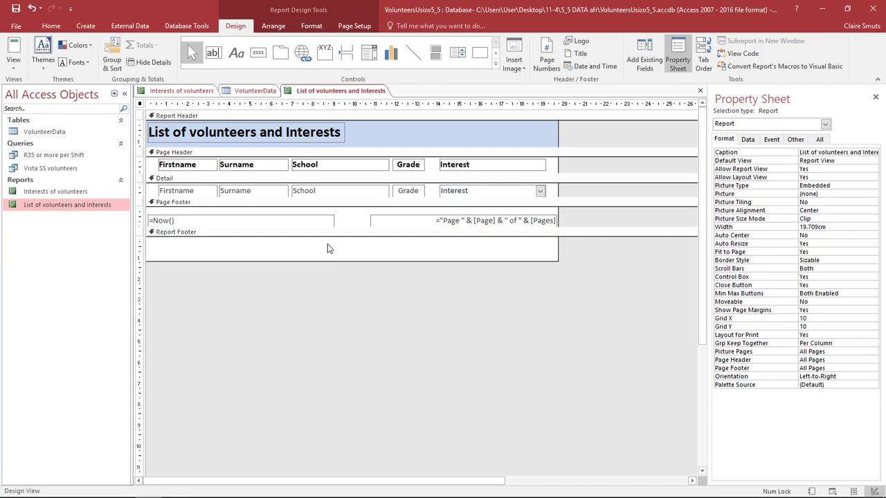
right_click(329, 249)
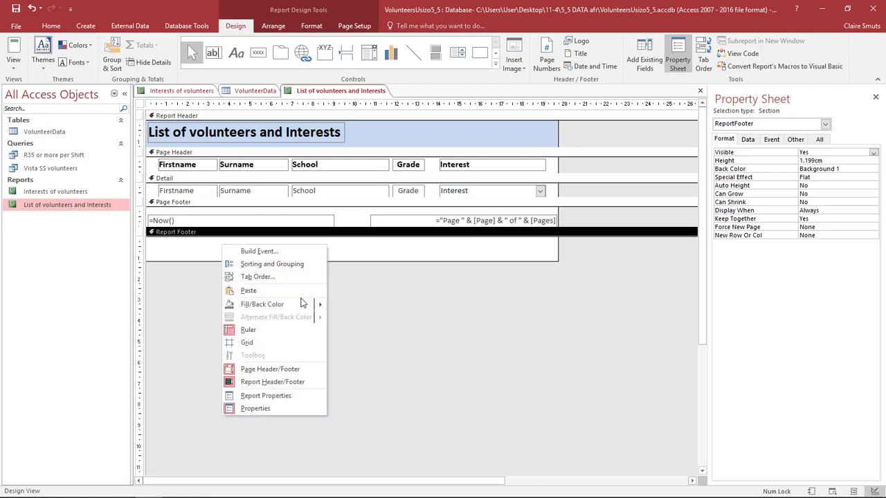
mouse_move(305, 305)
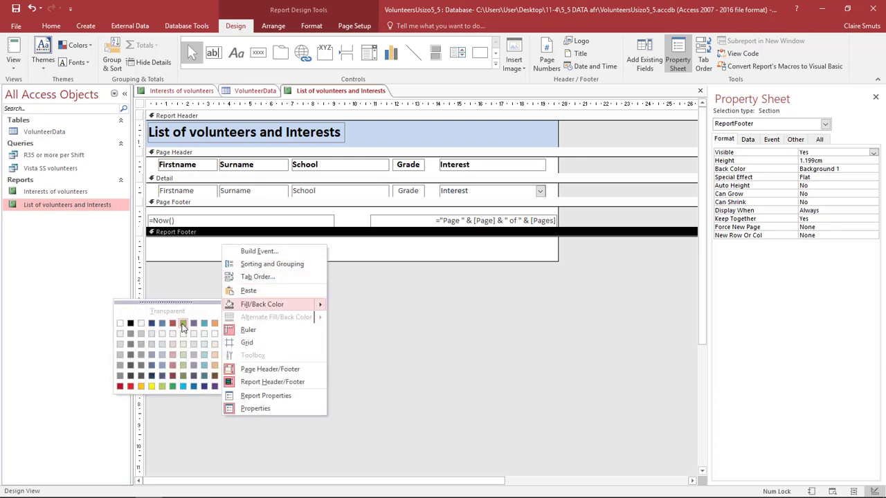
left_click(183, 323)
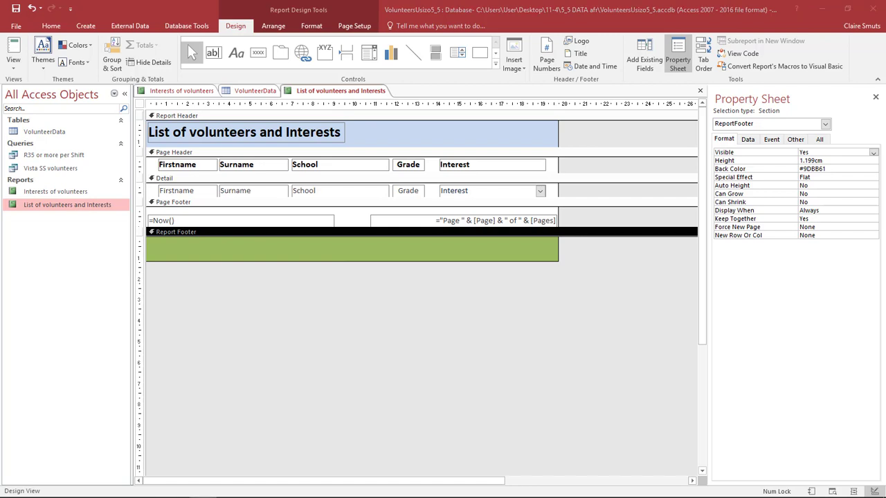
left_click(590, 376)
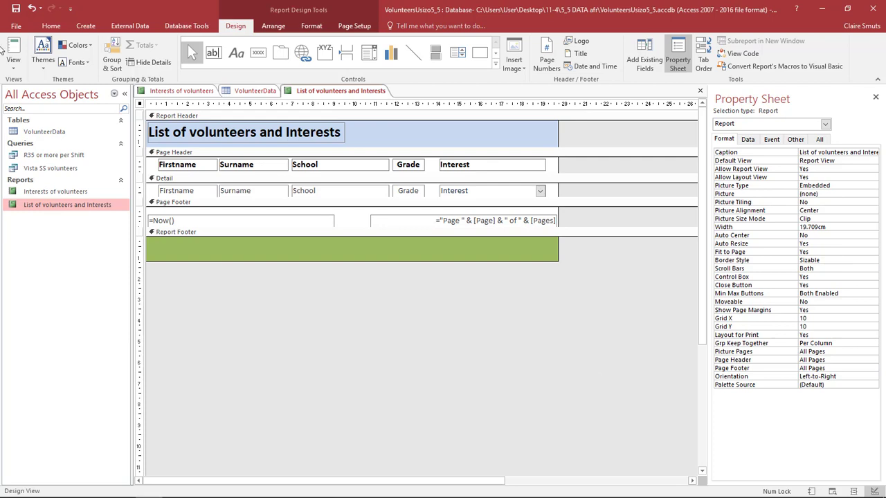
- Preview the report and page forward to page 6 to examine the coloured report footer below the last record
left_click(25, 67)
left_click(48, 110)
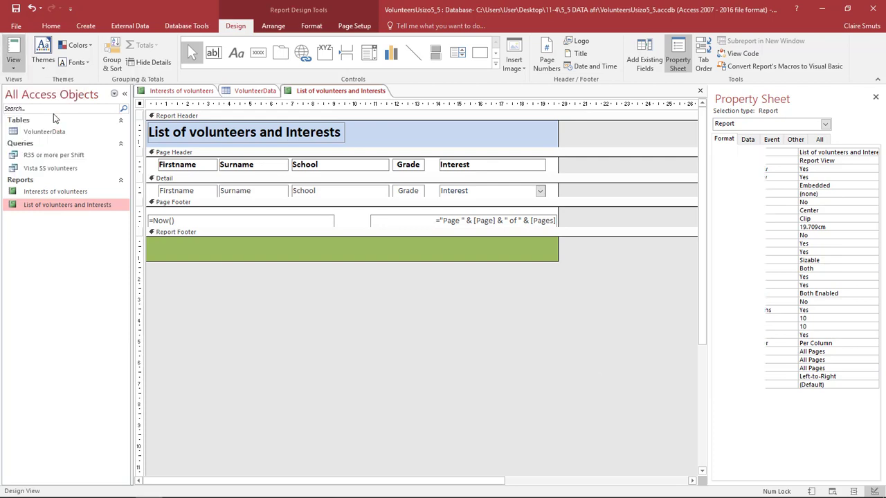
scroll(601, 208, "down", 4)
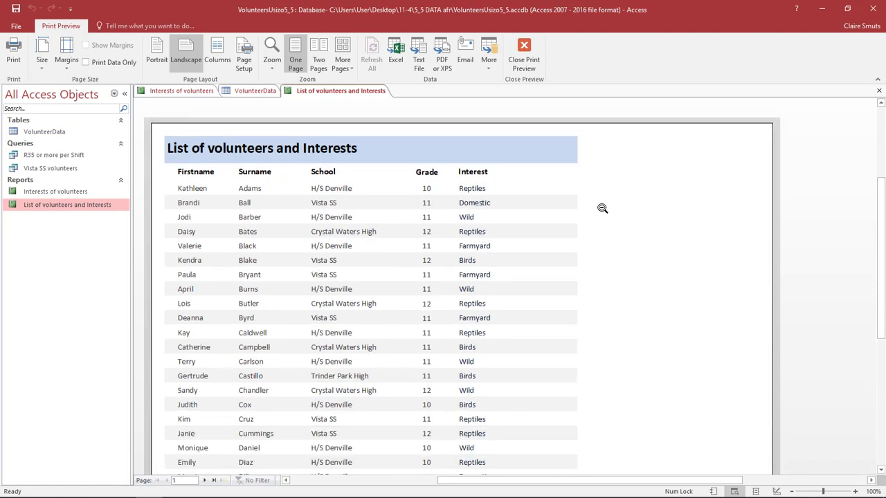
scroll(416, 245, "down", 5)
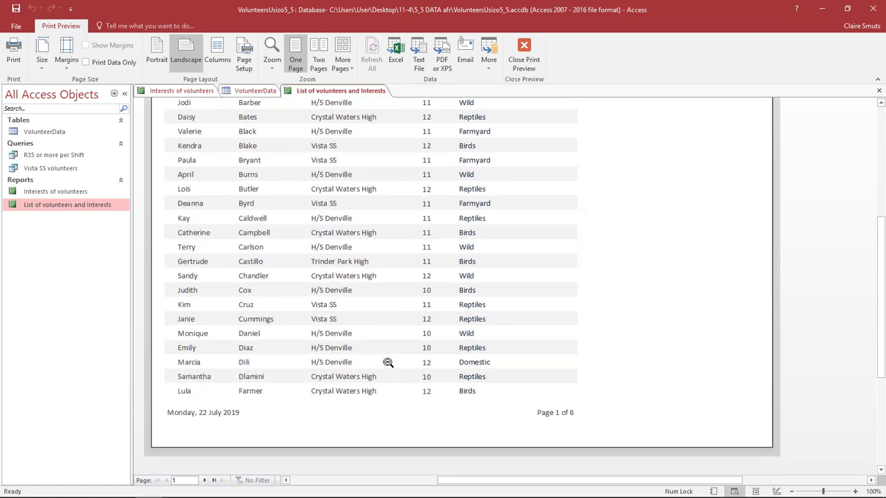
left_click(205, 480)
left_click(205, 480)
left_click(204, 480)
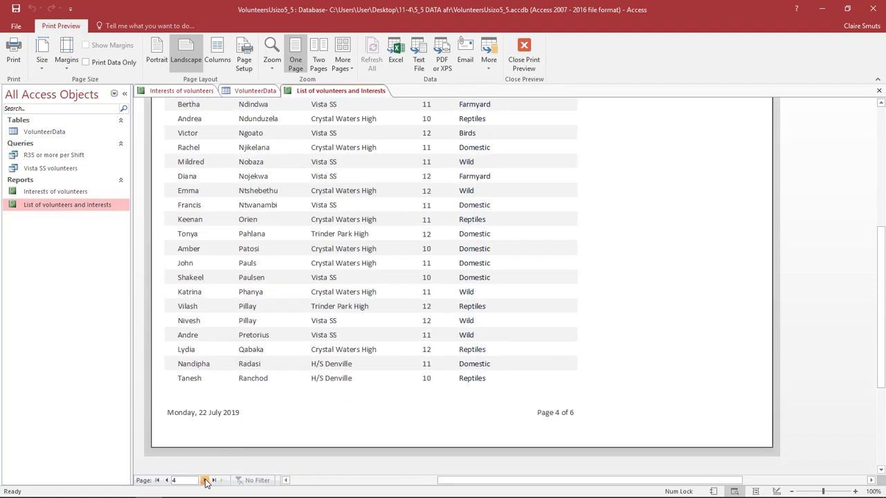
left_click(205, 480)
left_click(205, 480)
scroll(222, 460, "up", 6)
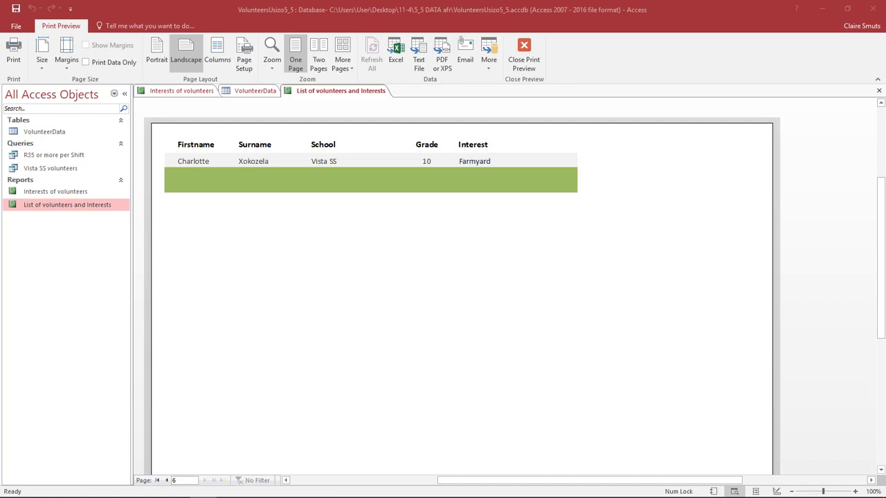
- Close the print preview and close the List of volunteers and Interests report without saving the design changes
left_click(531, 53)
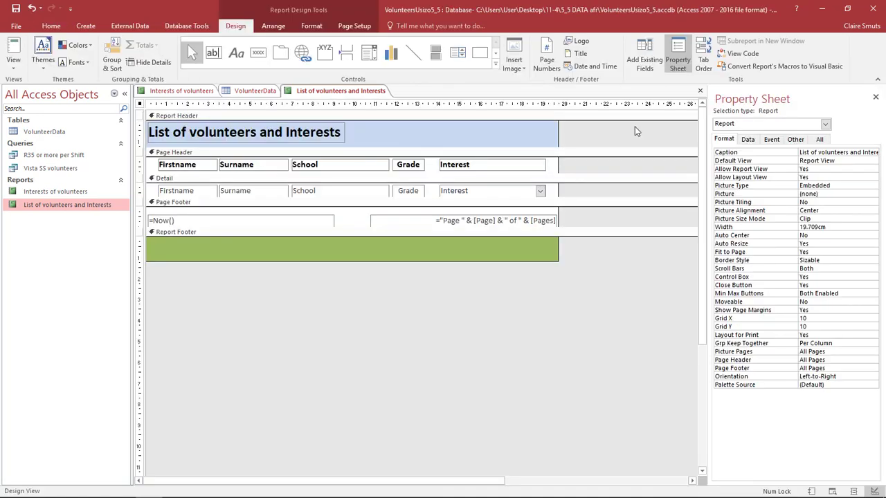
left_click(699, 91)
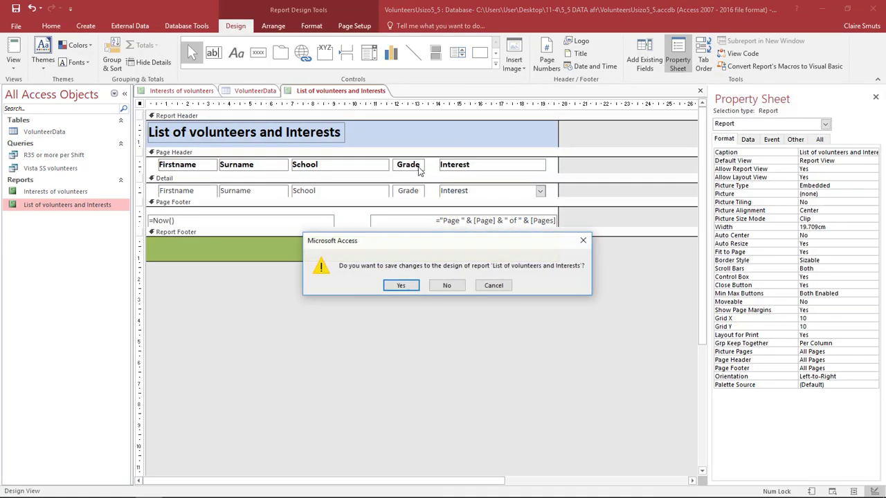
left_click(446, 286)
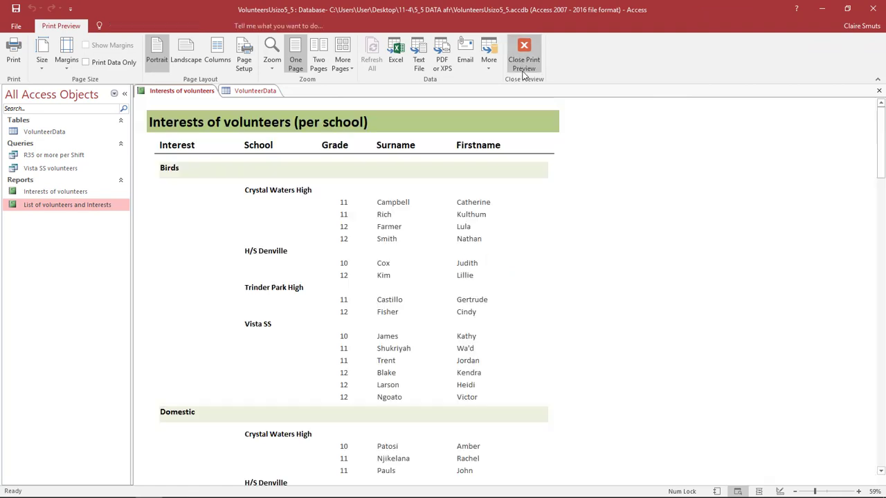
- Close the Interests of volunteers report and the VolunteerData table
left_click(524, 63)
left_click(878, 91)
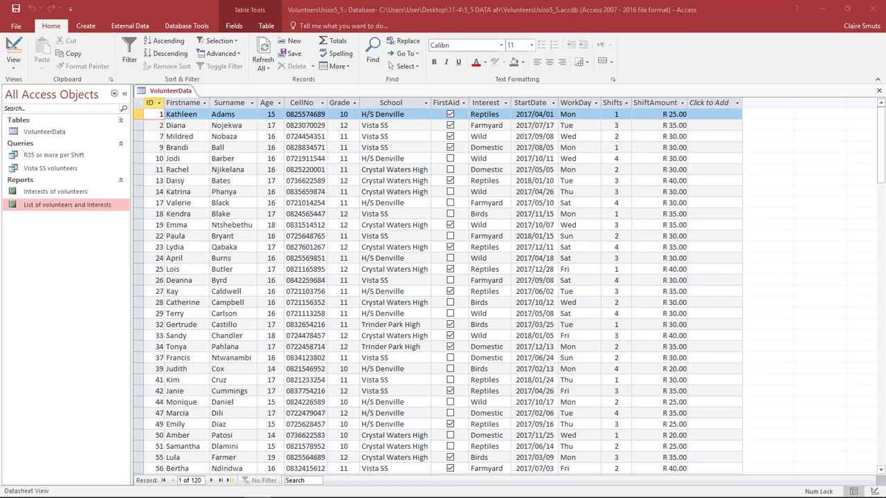
left_click(877, 92)
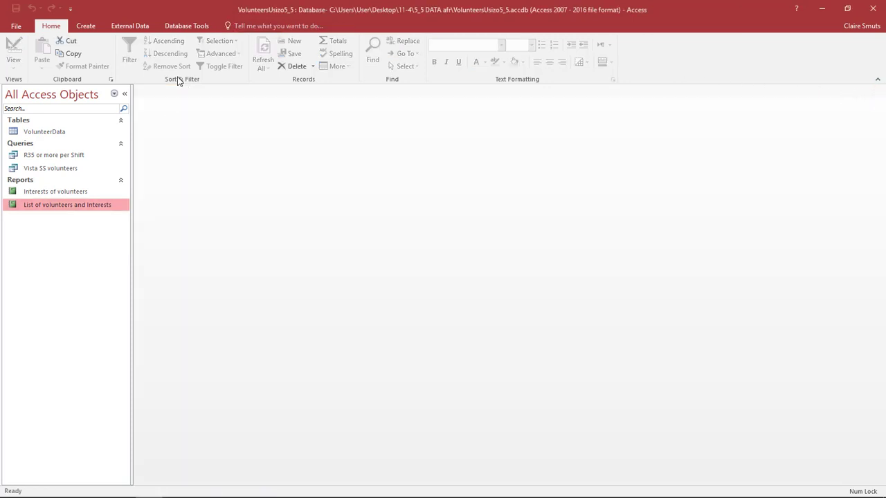
left_click(58, 134)
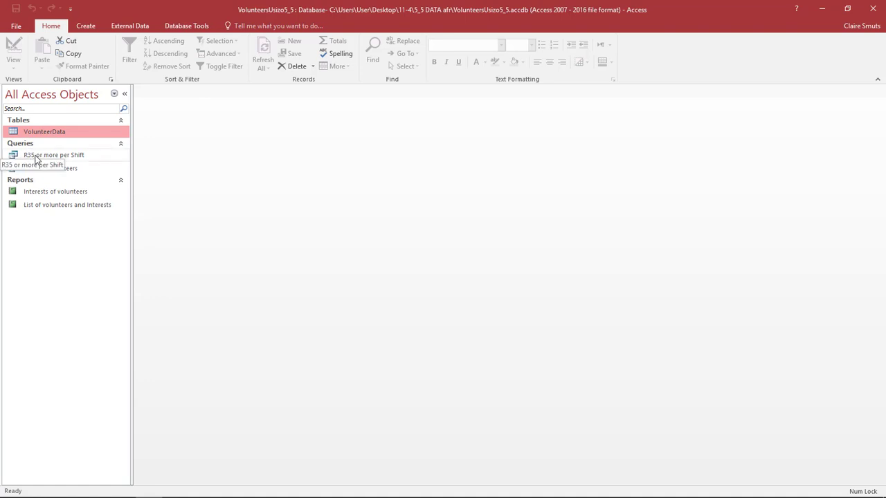
left_click(39, 156)
left_click(40, 169)
left_click(52, 131)
left_click(52, 168)
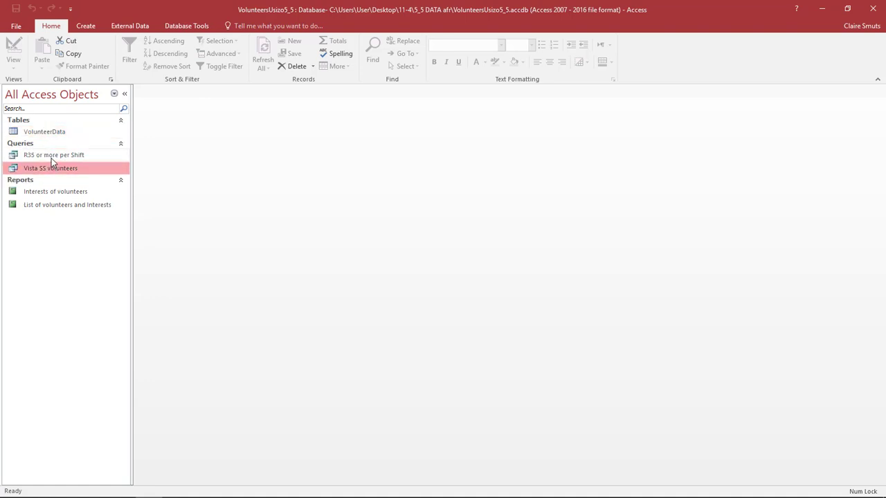
left_click(54, 155)
left_click(53, 134)
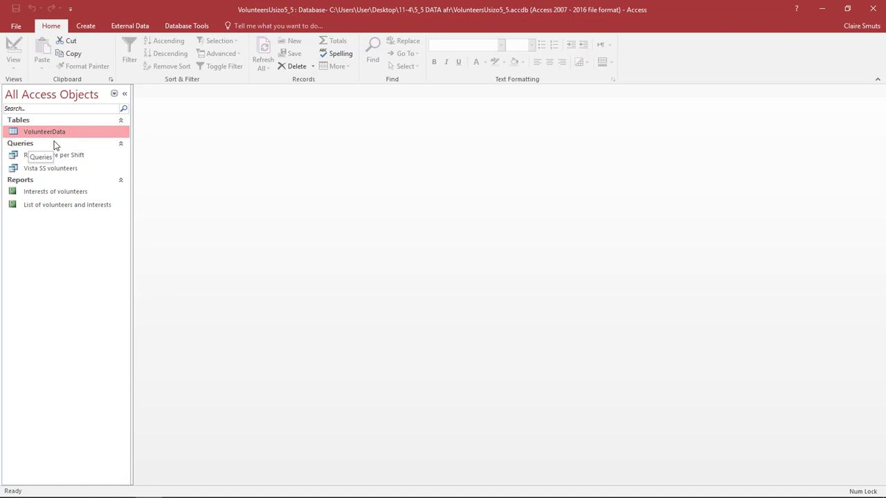
left_click(62, 156)
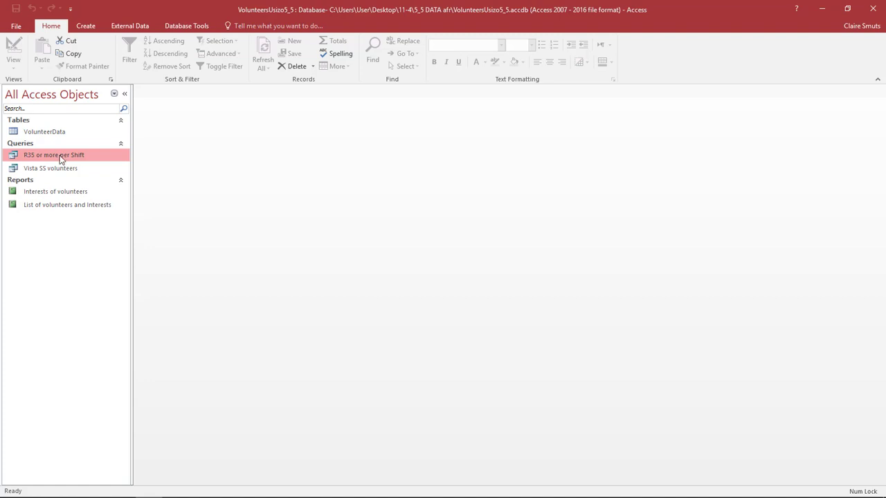
left_click(61, 138)
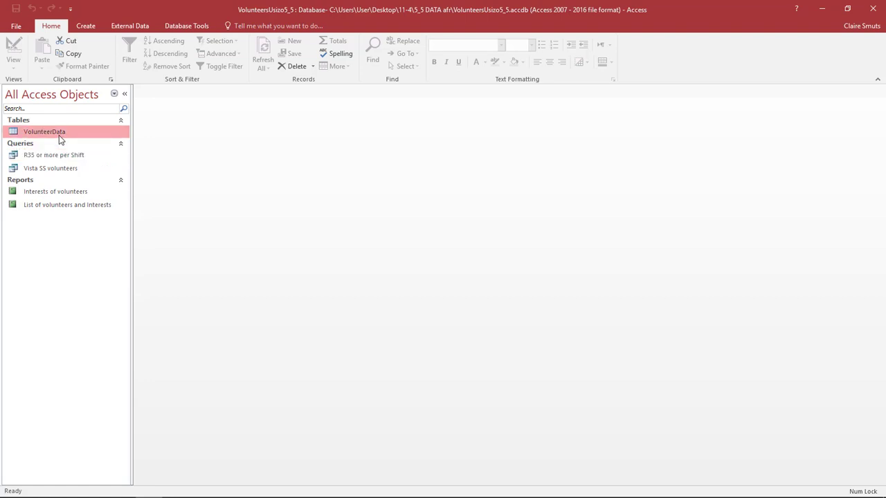
left_click(71, 53)
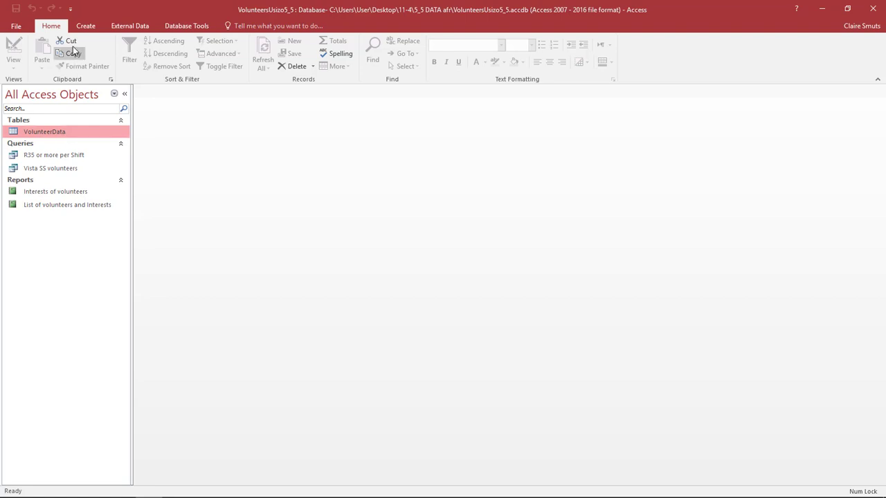
left_click(75, 159)
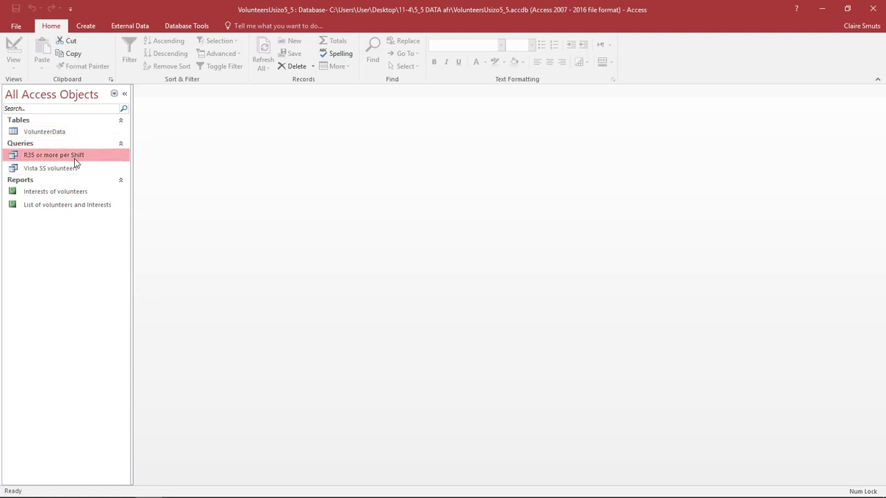
left_click(74, 169)
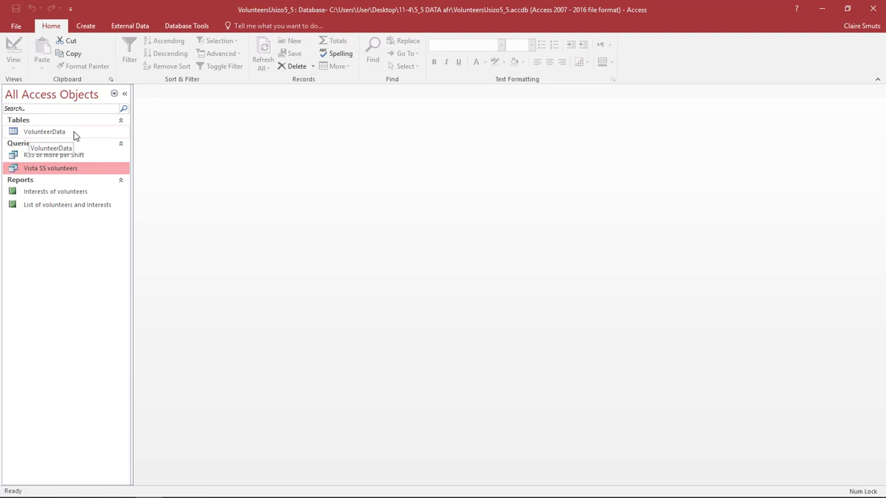
left_click(76, 134)
- Start the Report Wizard with the R35 or more per Shift query as the record source
left_click(79, 157)
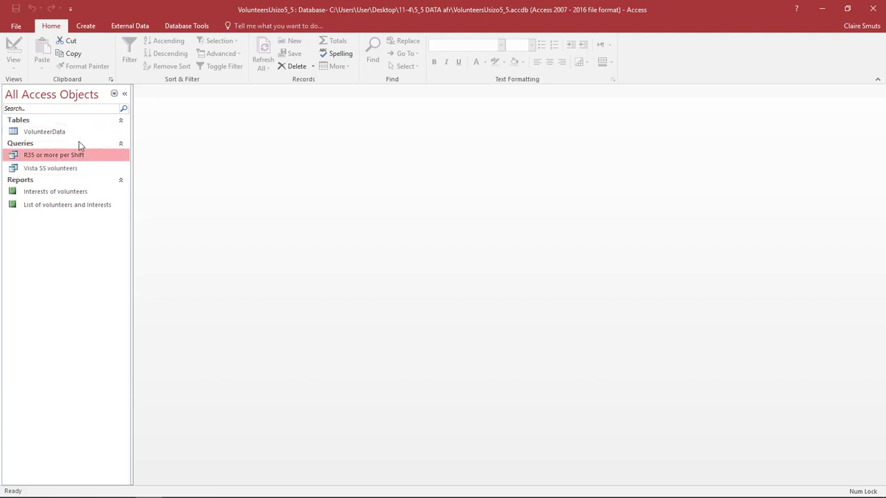
left_click(84, 27)
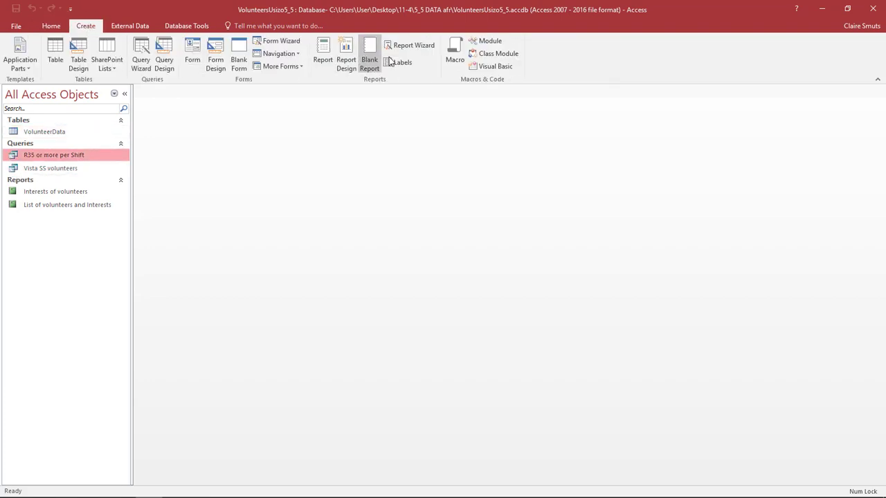
left_click(406, 49)
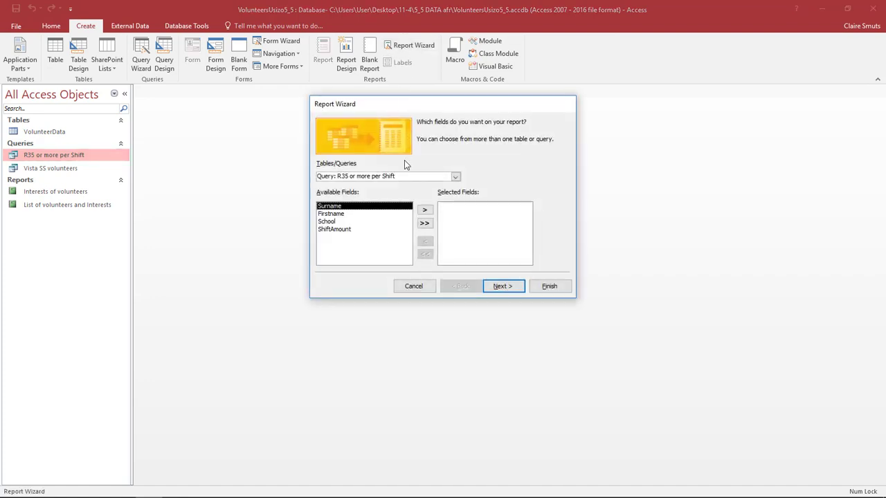
- Switch the report's record source to the VolunteerData table
left_click(456, 177)
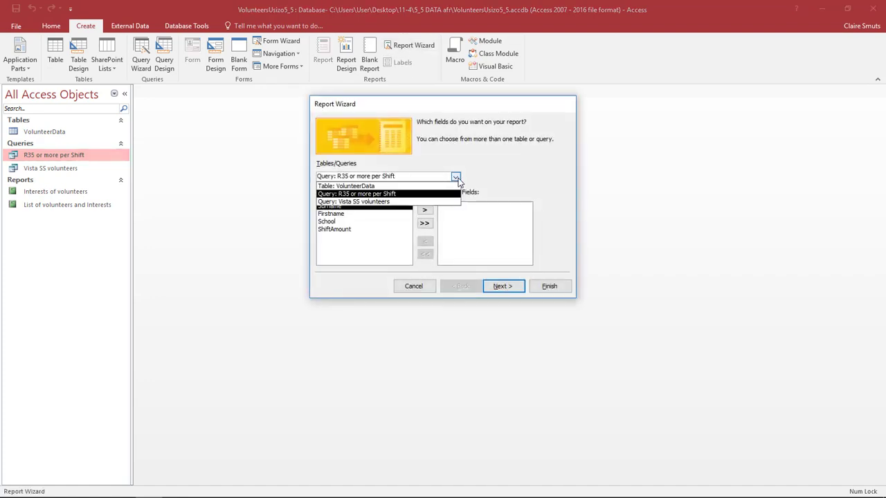
left_click(456, 178)
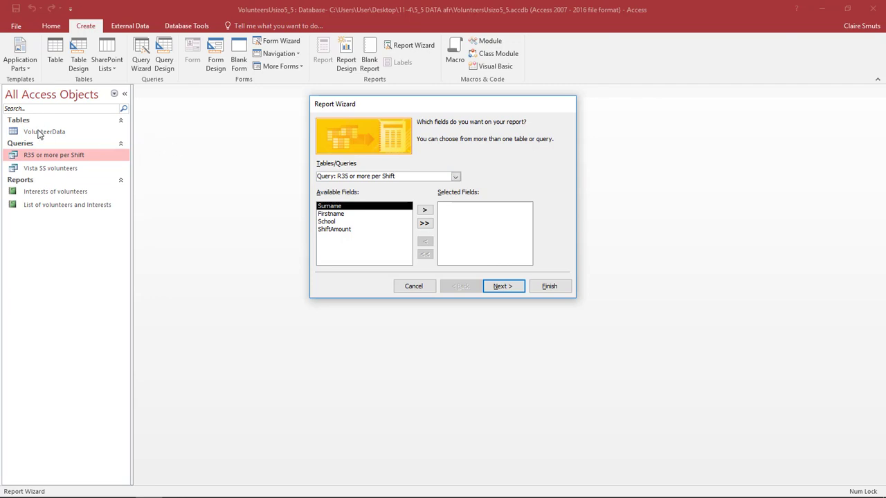
left_click(456, 177)
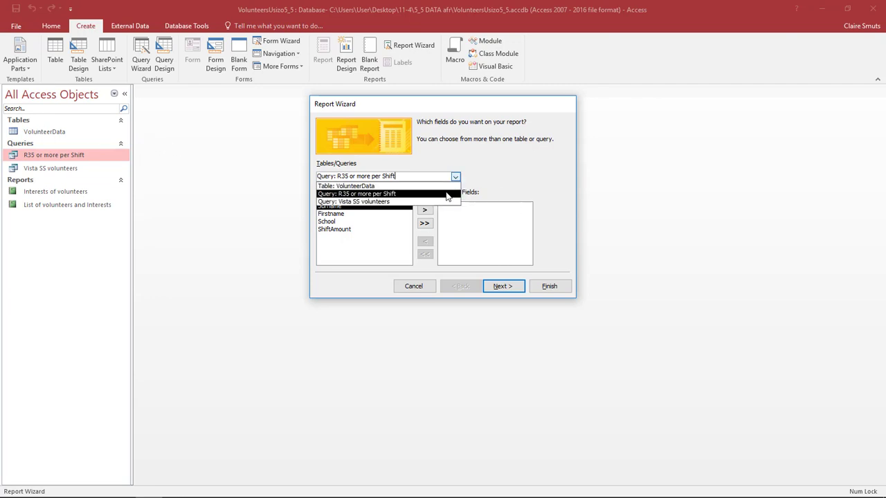
left_click(447, 187)
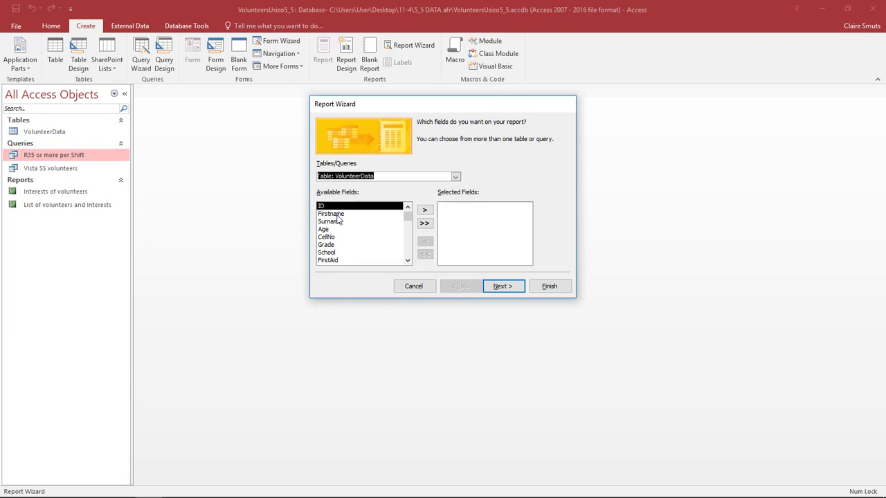
- Try adding all VolunteerData fields at once and the first fields one by one, clearing the selected fields after each attempt
left_click(425, 224)
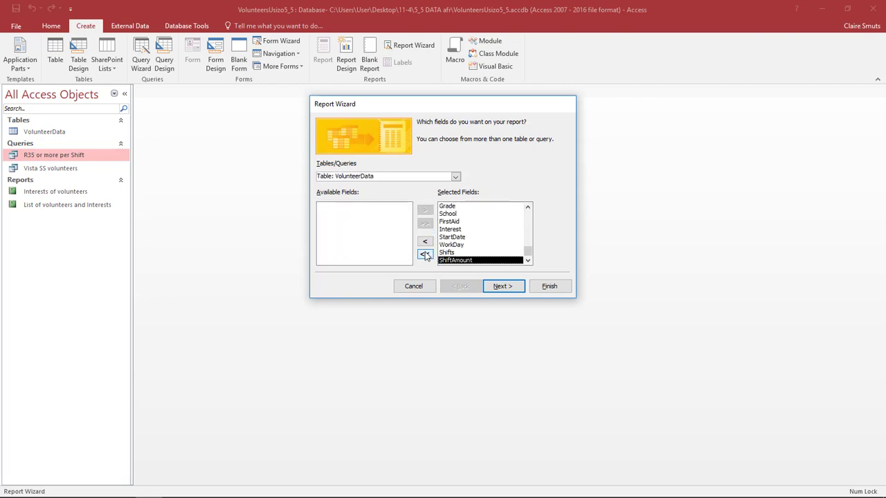
left_click(425, 254)
left_click(425, 211)
left_click(424, 210)
left_click(425, 211)
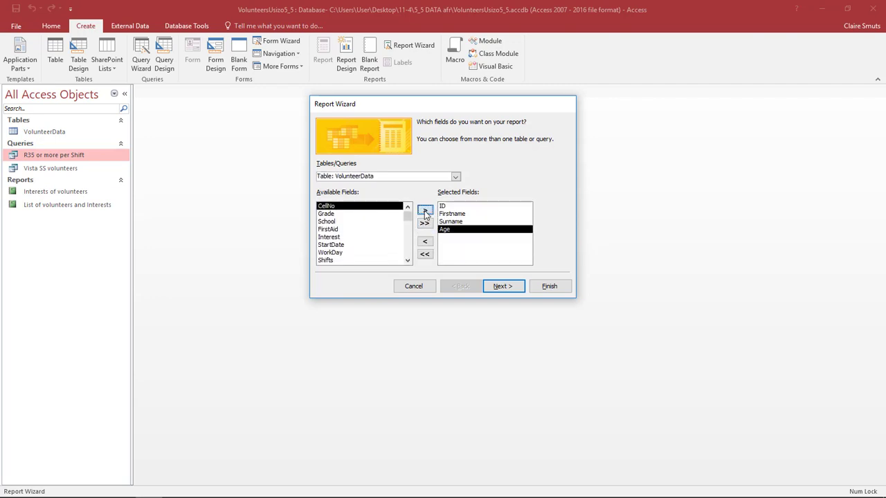
left_click(425, 210)
left_click(425, 254)
- Add the Age, CellNo, Grade and School fields to the report and continue to the grouping levels
double_click(351, 232)
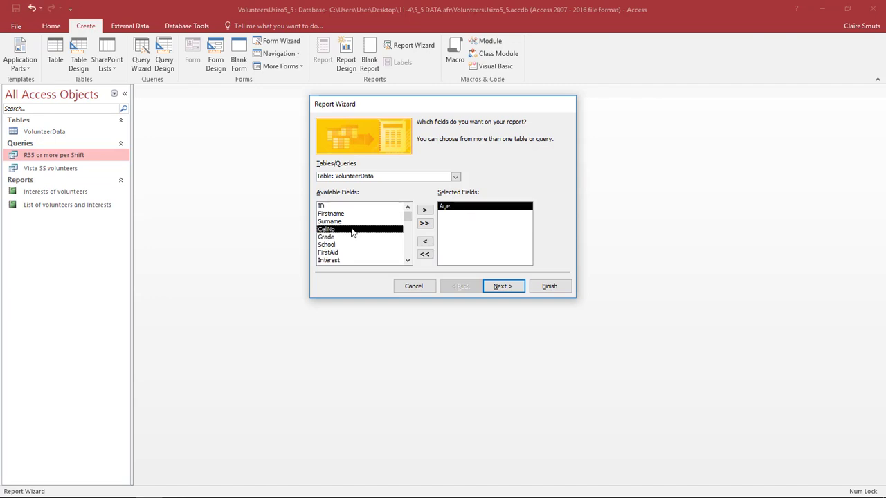
double_click(352, 233)
double_click(352, 232)
double_click(351, 232)
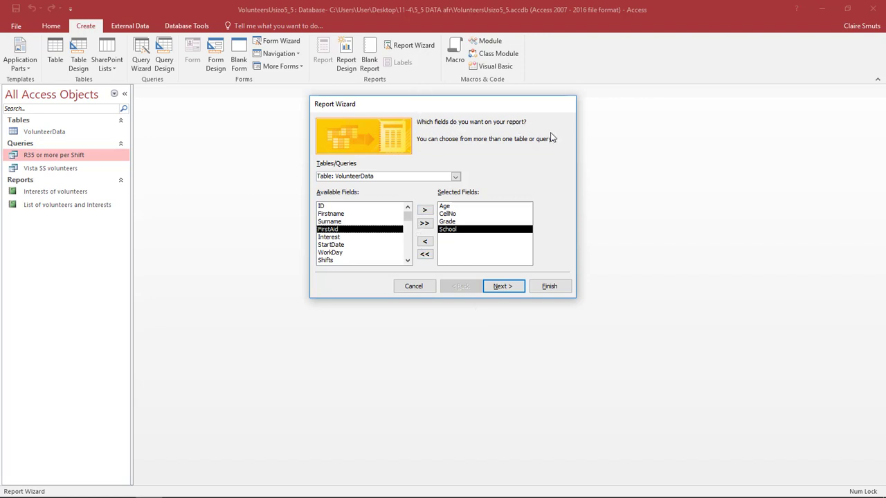
left_click(503, 287)
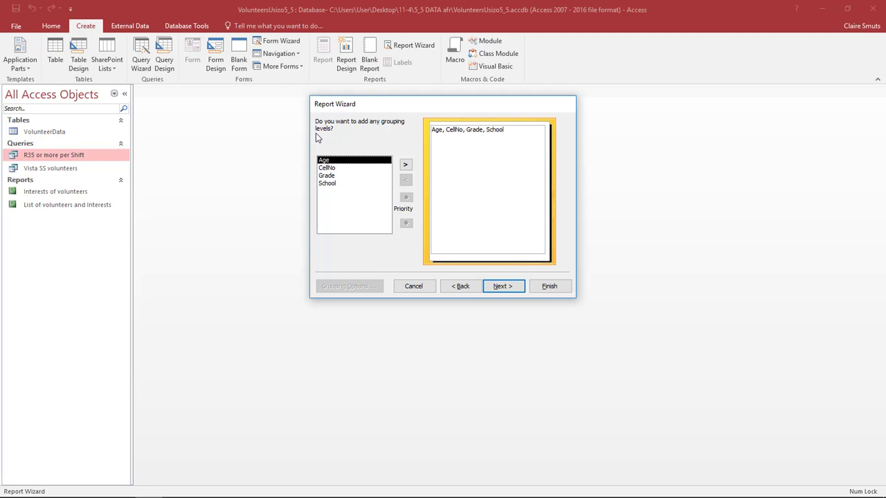
- Skip the grouping levels and sort the records by School in ascending order
left_click(515, 293)
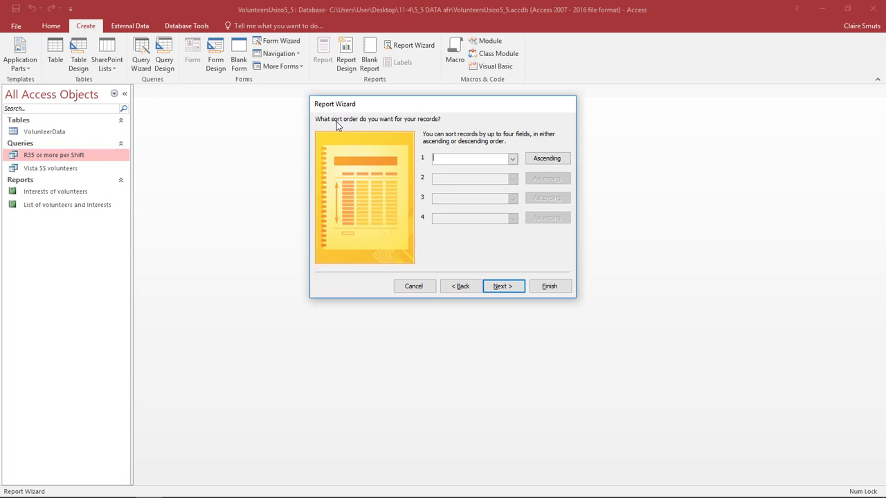
left_click(511, 160)
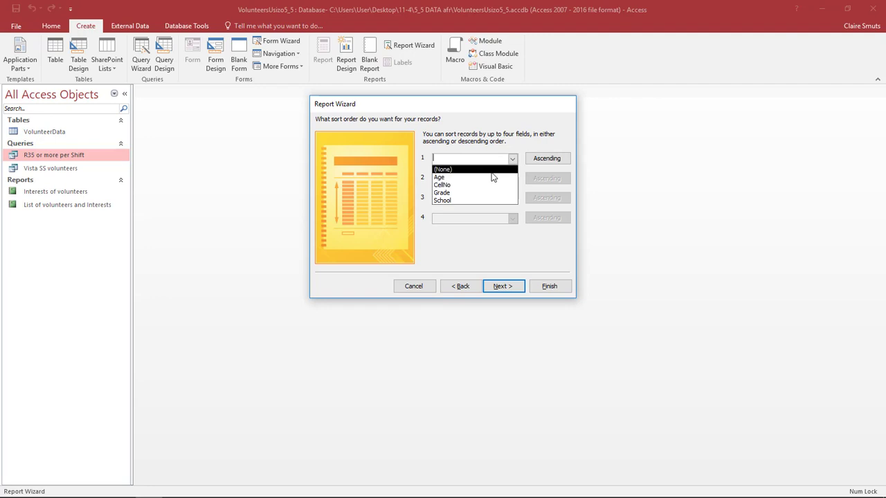
left_click(492, 201)
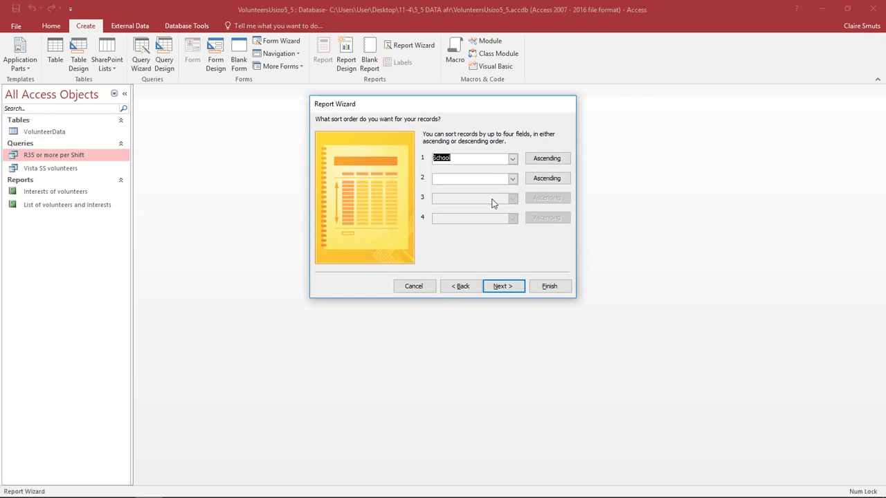
left_click(545, 161)
- Try Age as the second sort field and reset that sort level to (None)
left_click(512, 180)
left_click(485, 198)
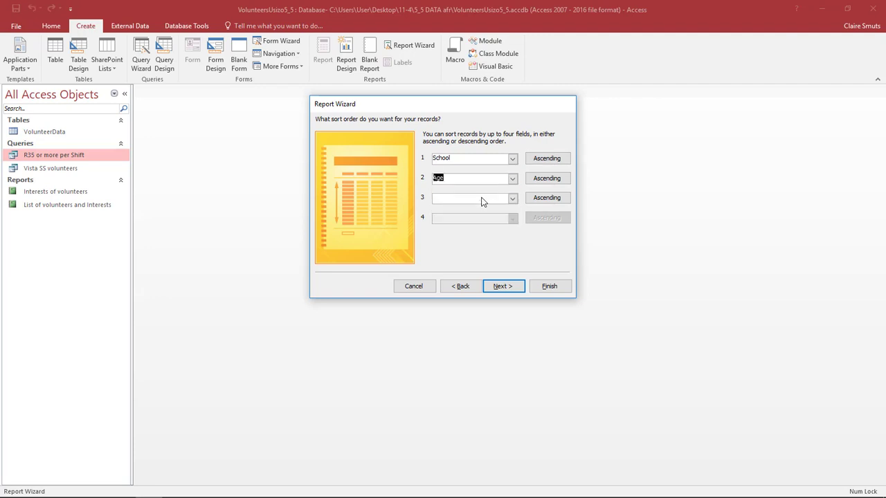
left_click(512, 178)
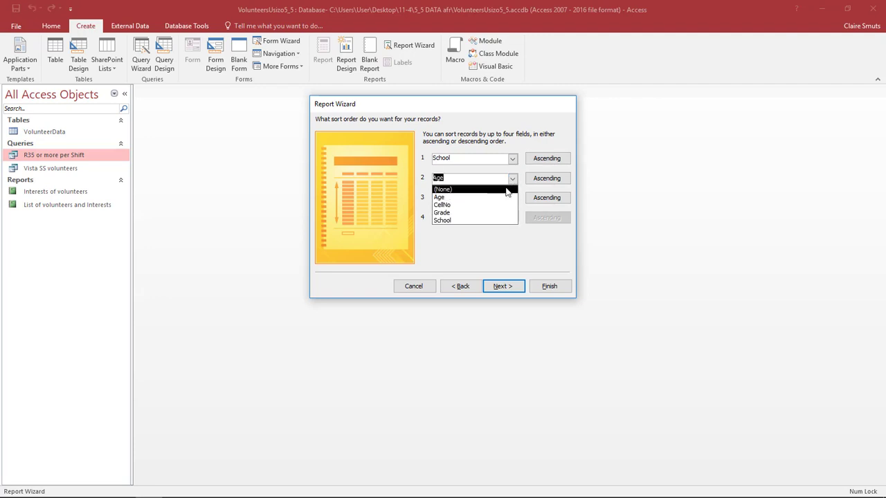
left_click(507, 189)
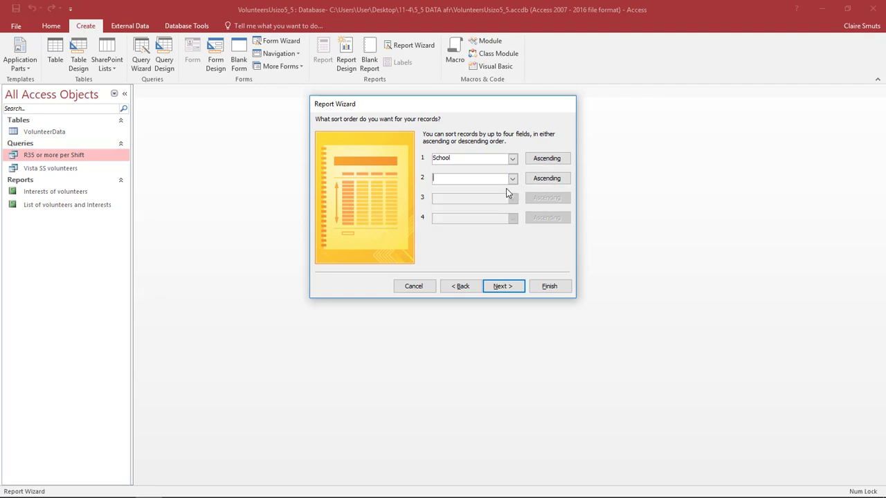
- Go through the wizard's layout, title and finish options, and cancel the wizard without creating the report
left_click(502, 286)
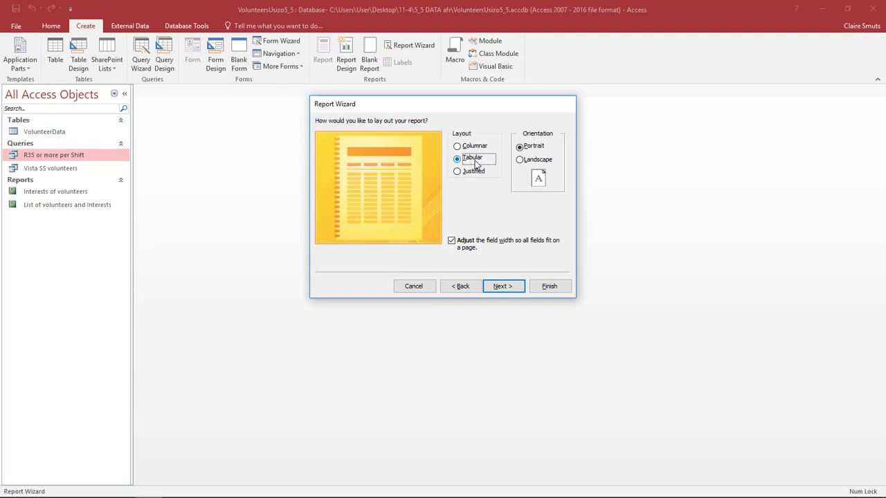
left_click(510, 287)
double_click(408, 135)
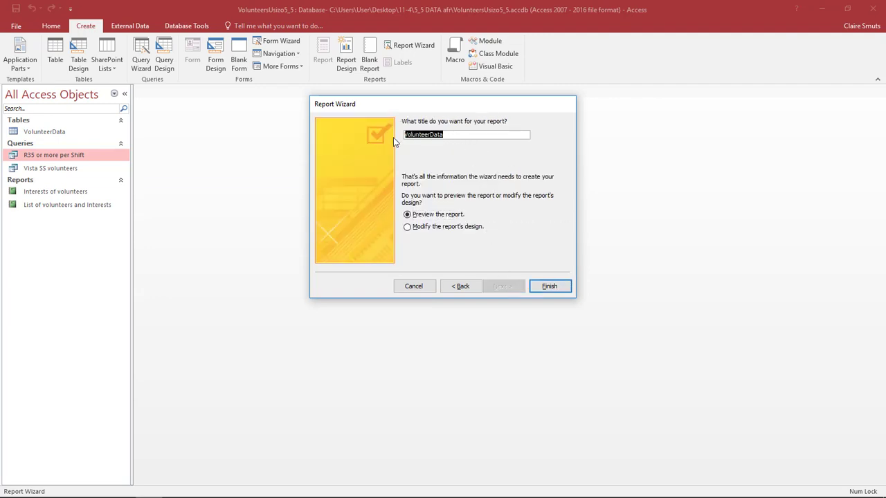
left_click(438, 227)
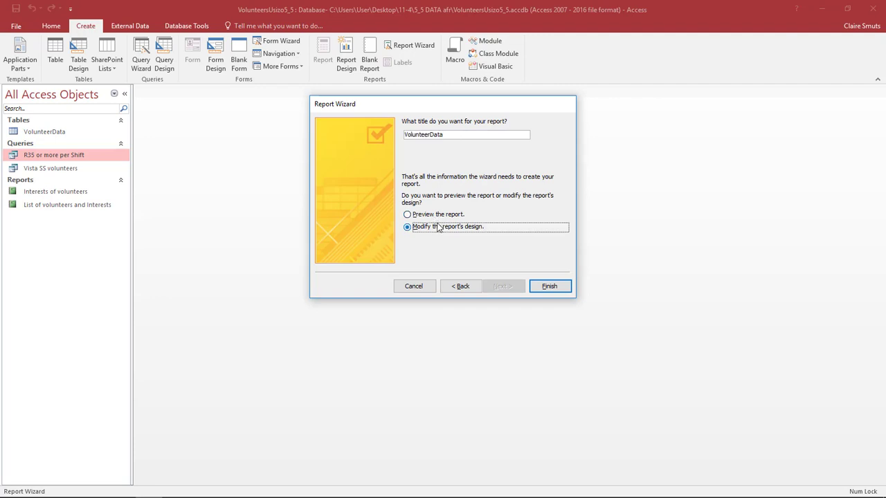
left_click(438, 215)
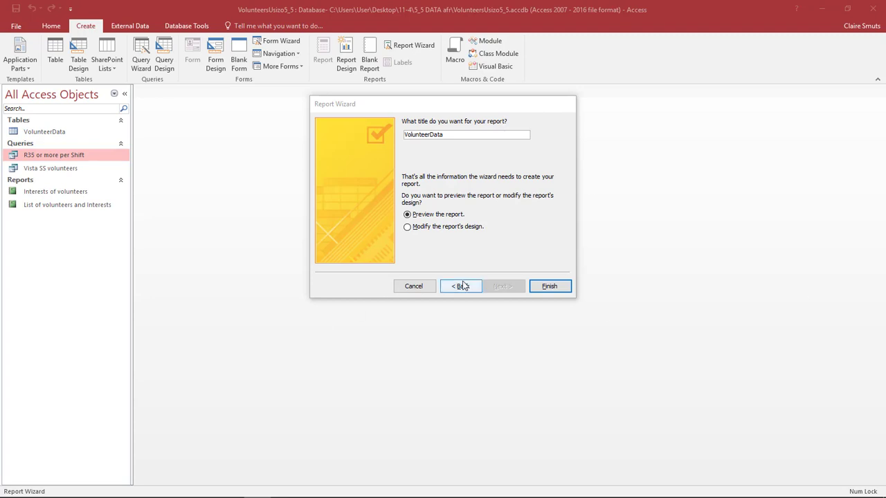
left_click(413, 286)
- Start the Report Wizard on the VolunteerData table and add the Firstname, Surname, Age, Grade and School fields
left_click(59, 132)
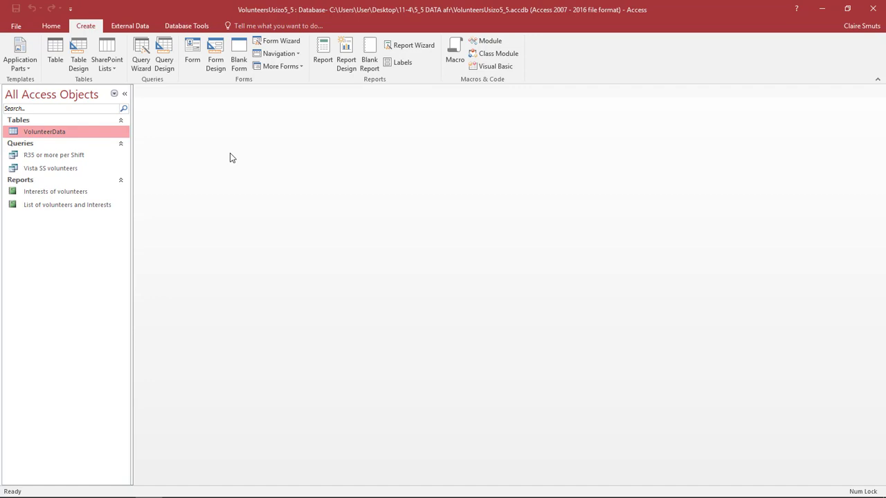
left_click(424, 48)
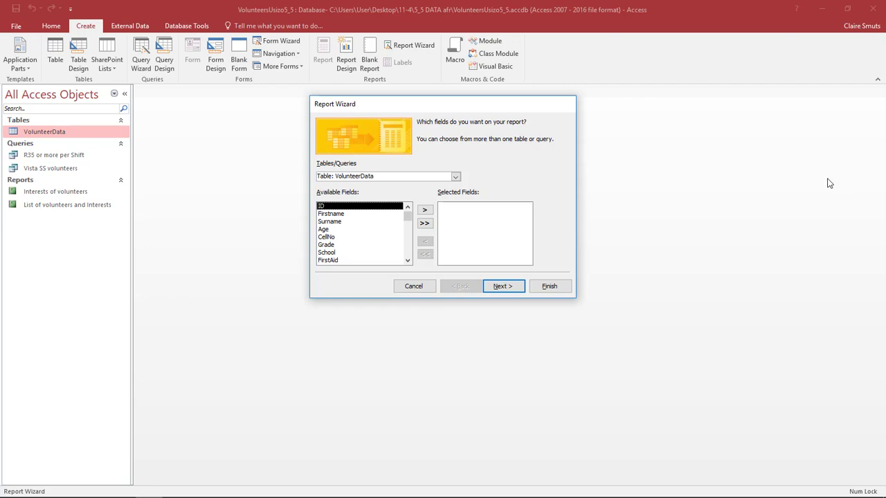
double_click(358, 216)
double_click(358, 214)
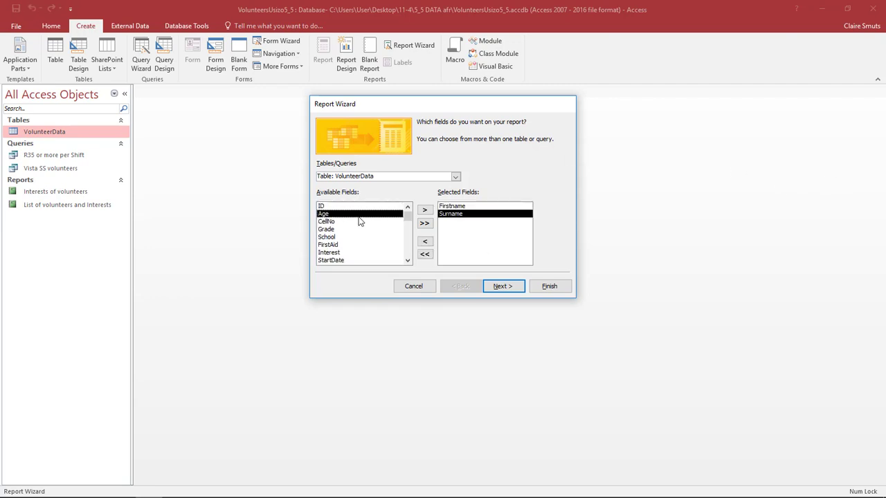
double_click(358, 214)
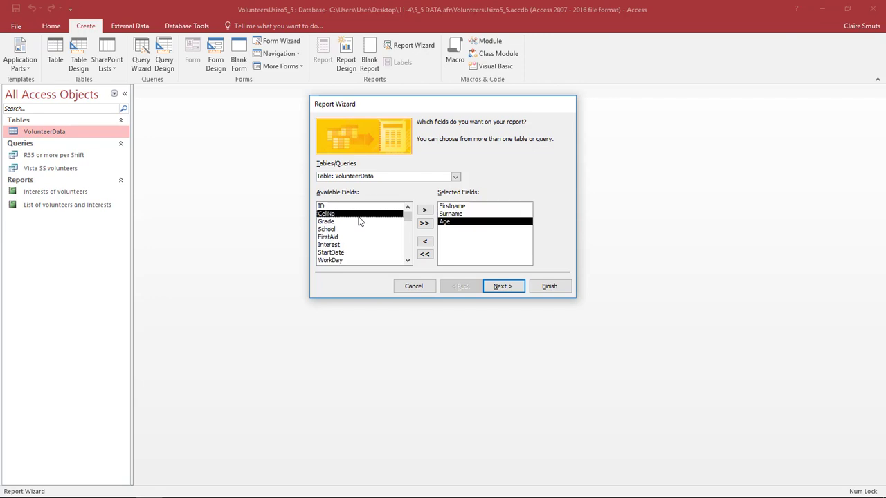
double_click(358, 226)
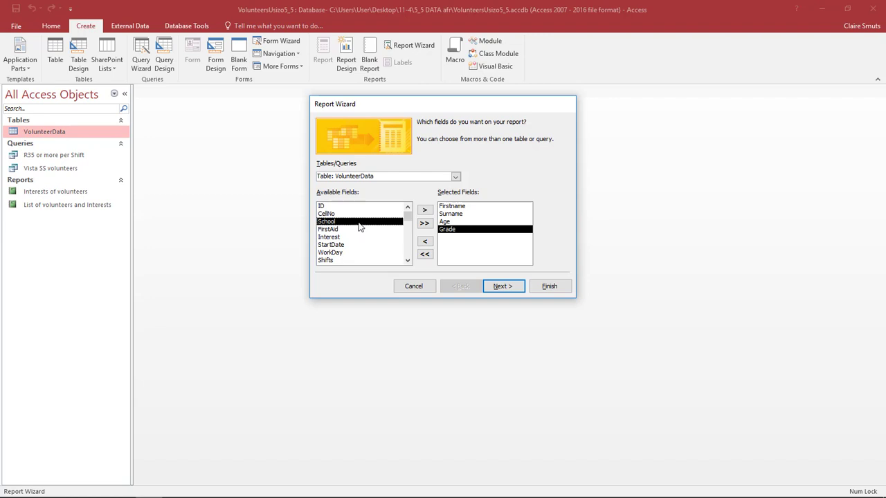
double_click(359, 226)
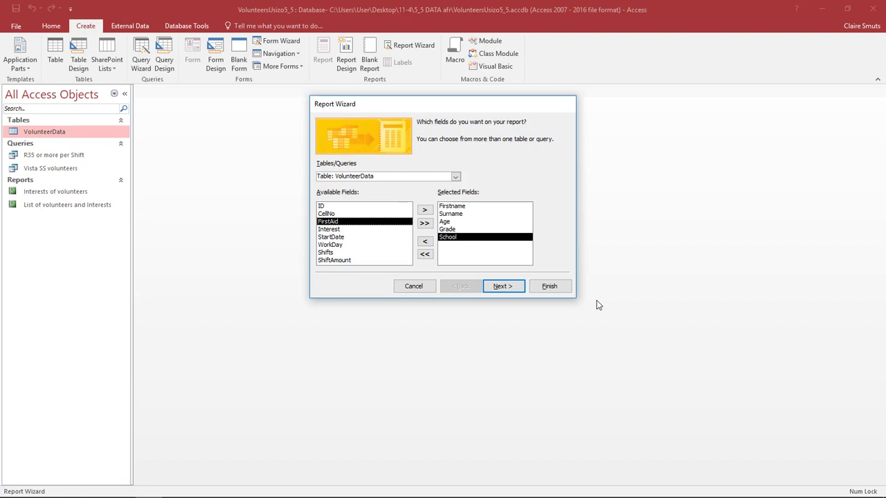
- Leave the report ungrouped and sort its records by Surname in ascending order
left_click(492, 288)
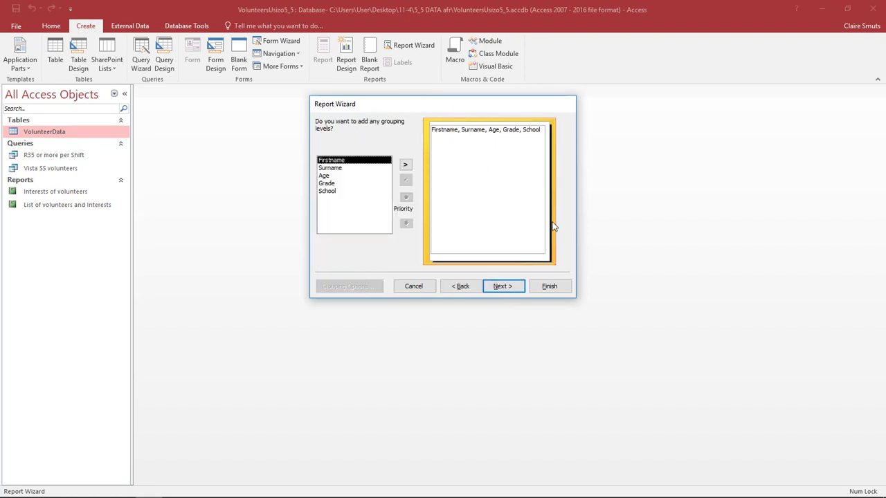
left_click(504, 285)
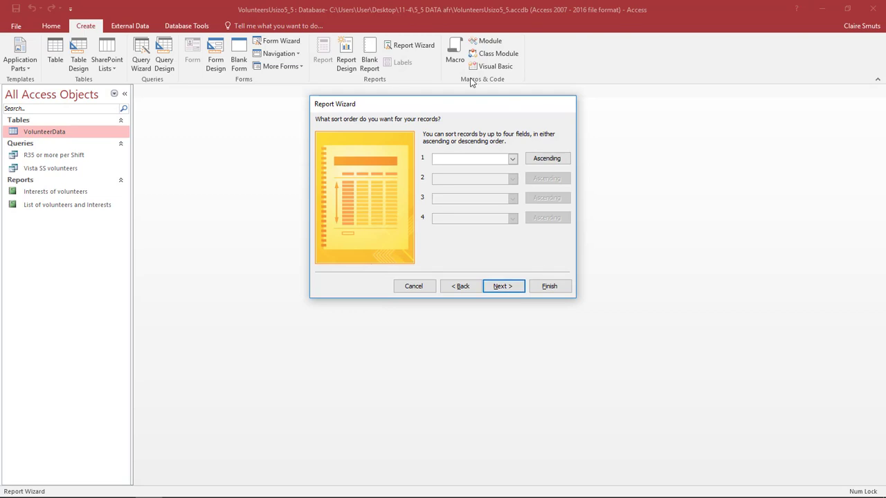
left_click(513, 159)
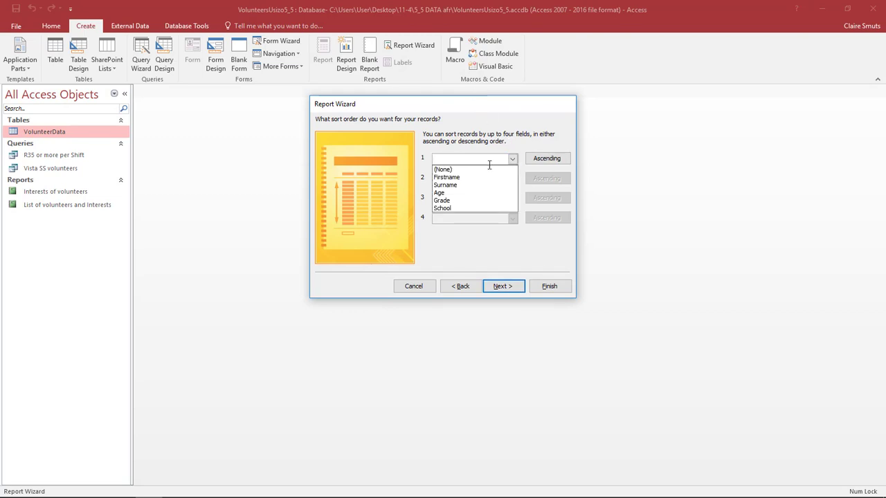
left_click(487, 186)
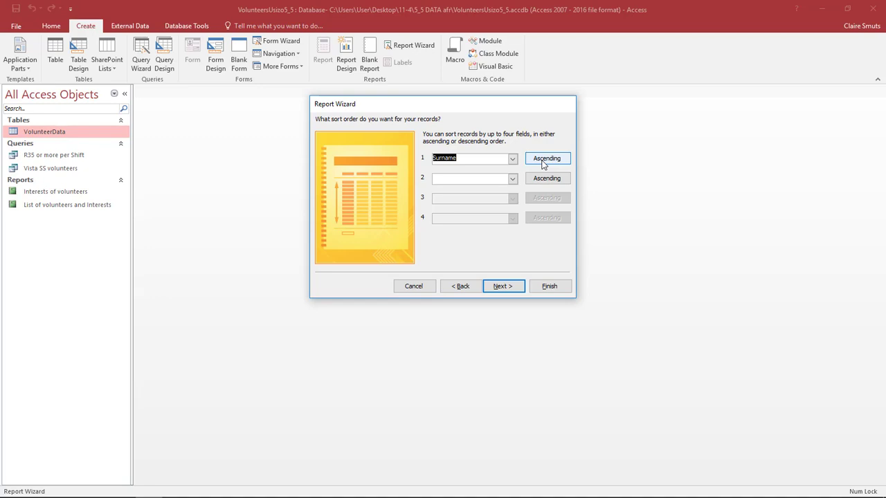
left_click(515, 293)
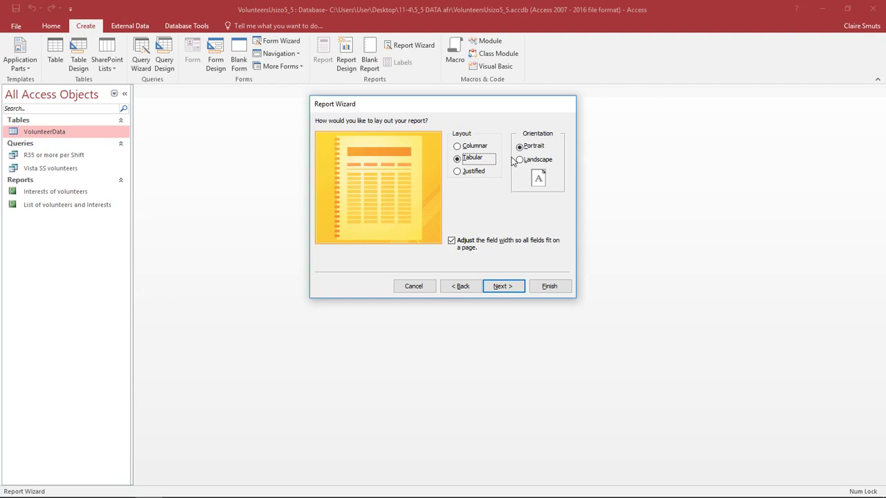
- Keep the tabular portrait layout, finish the report with the title Volunteer Work, and close its print preview
left_click(509, 291)
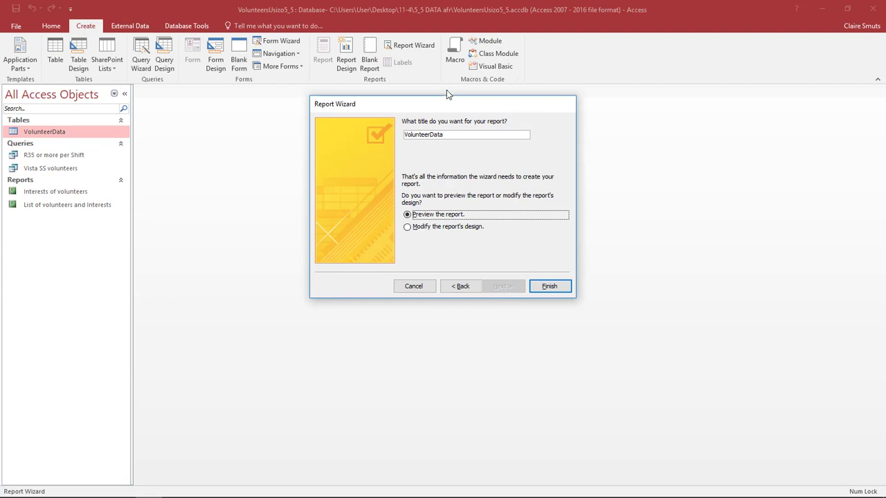
left_click(431, 136)
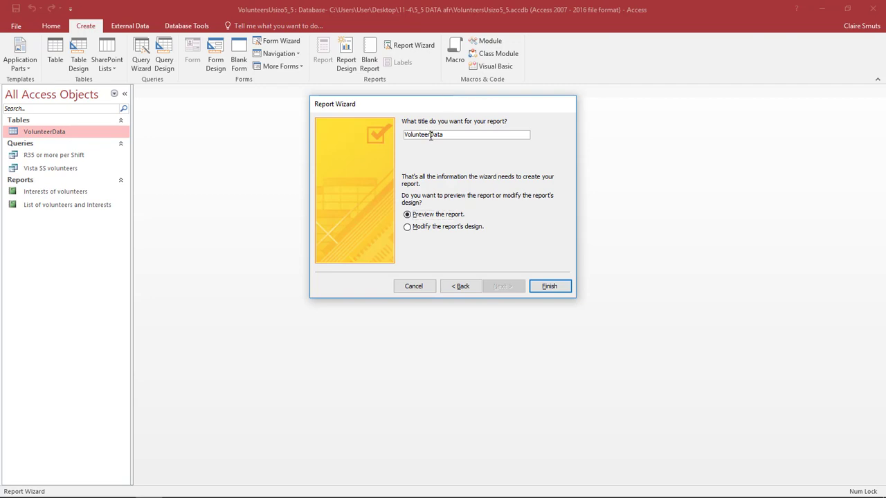
left_click_drag(430, 135, 453, 136)
type("Work")
key("Return")
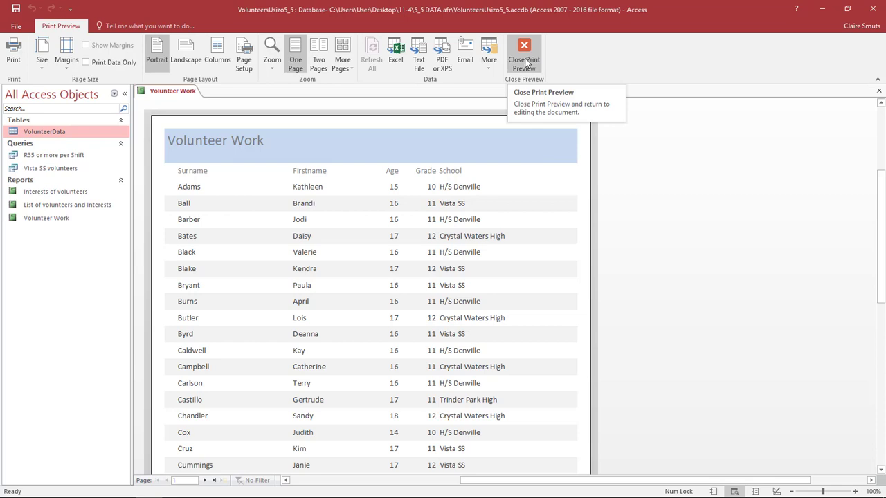
left_click(524, 61)
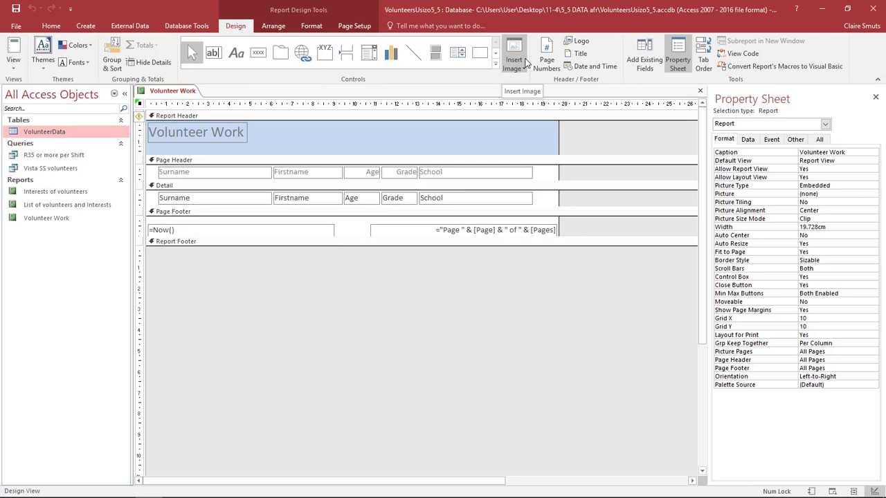